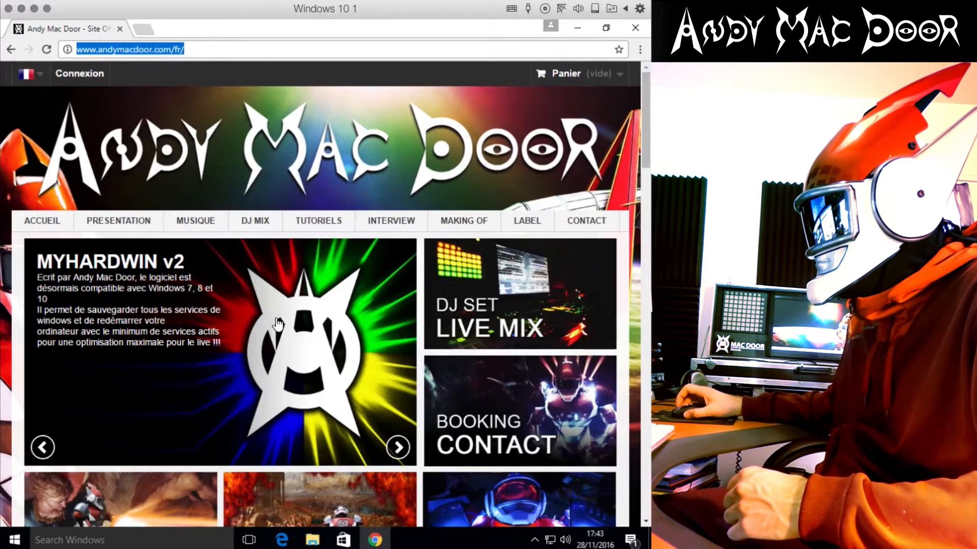
- Open the MYHARDWIN article about optimising Windows services from the latest articles on the home page
{"action": "scroll", "coordinate": [278, 324], "scroll_direction": "down", "scroll_amount": 10}
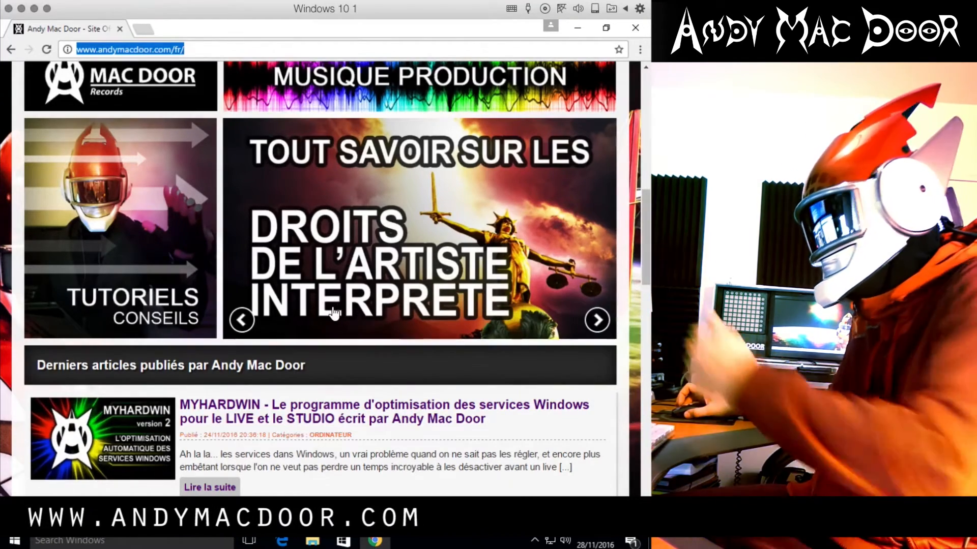
{"action": "scroll", "coordinate": [335, 307], "scroll_direction": "up", "scroll_amount": 6}
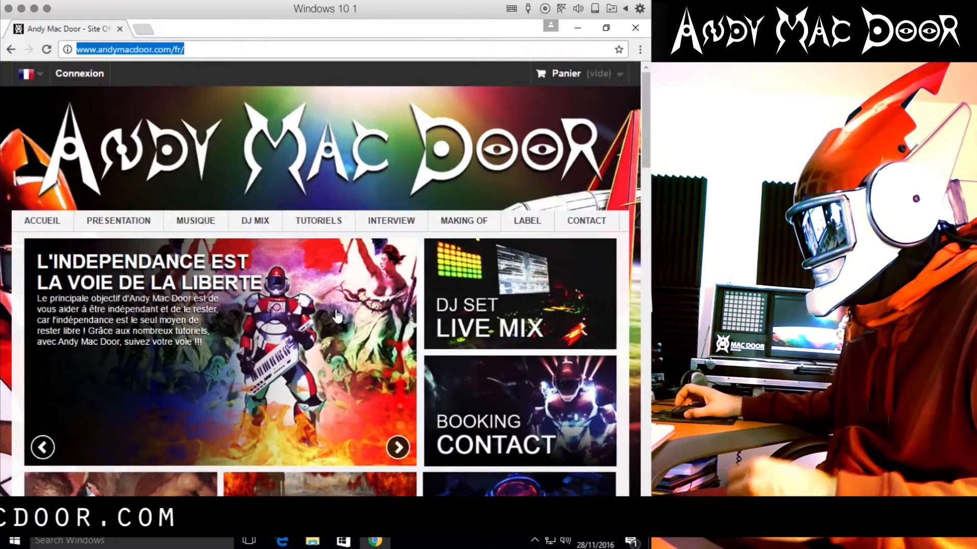
{"action": "scroll", "coordinate": [336, 312], "scroll_direction": "down", "scroll_amount": 10}
{"action": "scroll", "coordinate": [336, 308], "scroll_direction": "down", "scroll_amount": 6}
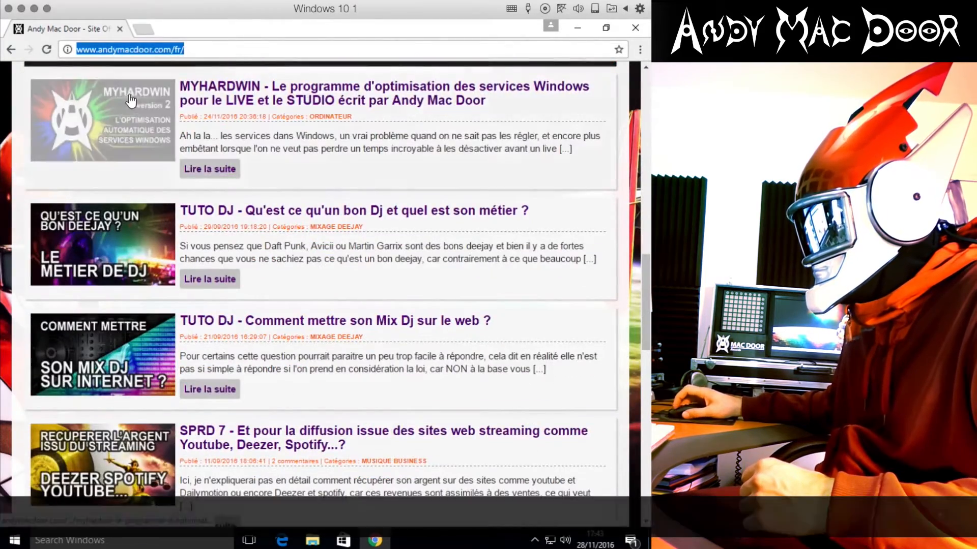
{"action": "left_click", "coordinate": [230, 93]}
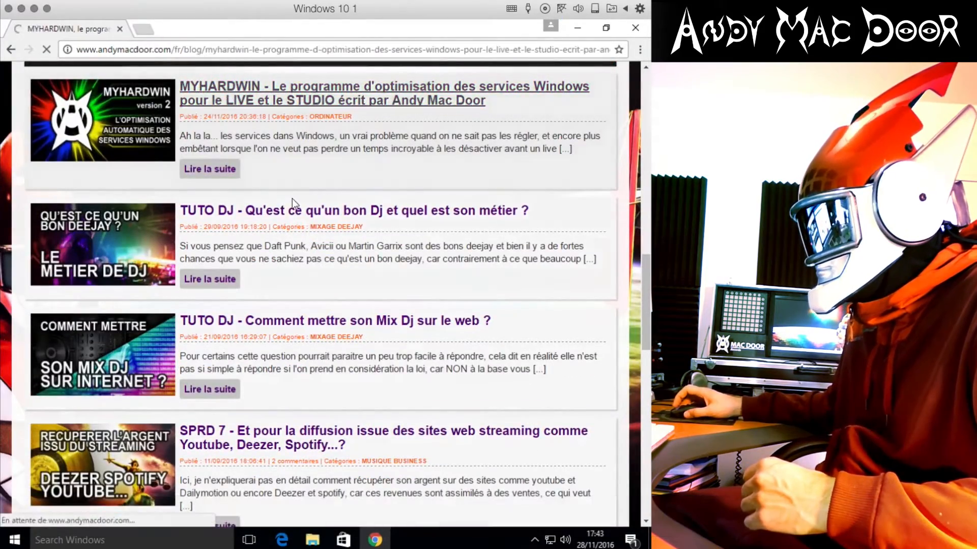
- Find the MYHARDWIN download link in the article and open the program's product page
{"action": "scroll", "coordinate": [293, 203], "scroll_direction": "down", "scroll_amount": 10}
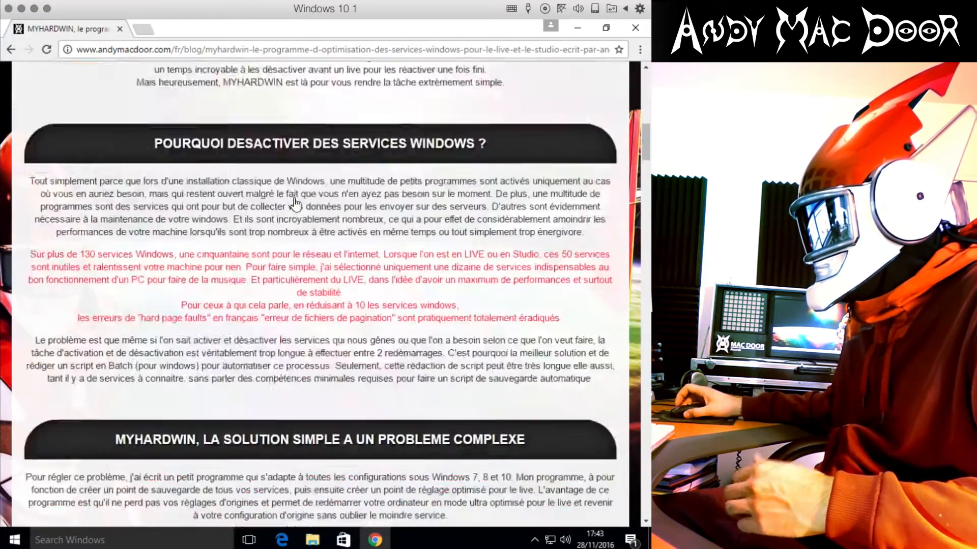
{"action": "scroll", "coordinate": [294, 197], "scroll_direction": "down", "scroll_amount": 12}
{"action": "scroll", "coordinate": [294, 197], "scroll_direction": "up", "scroll_amount": 12}
{"action": "scroll", "coordinate": [296, 197], "scroll_direction": "down", "scroll_amount": 5}
{"action": "scroll", "coordinate": [296, 197], "scroll_direction": "down", "scroll_amount": 3}
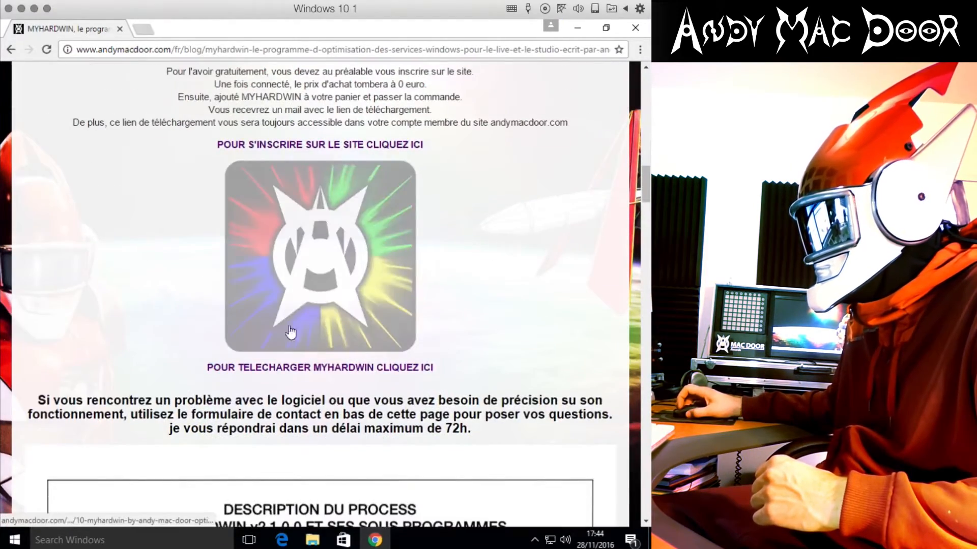
{"action": "left_click", "coordinate": [326, 277]}
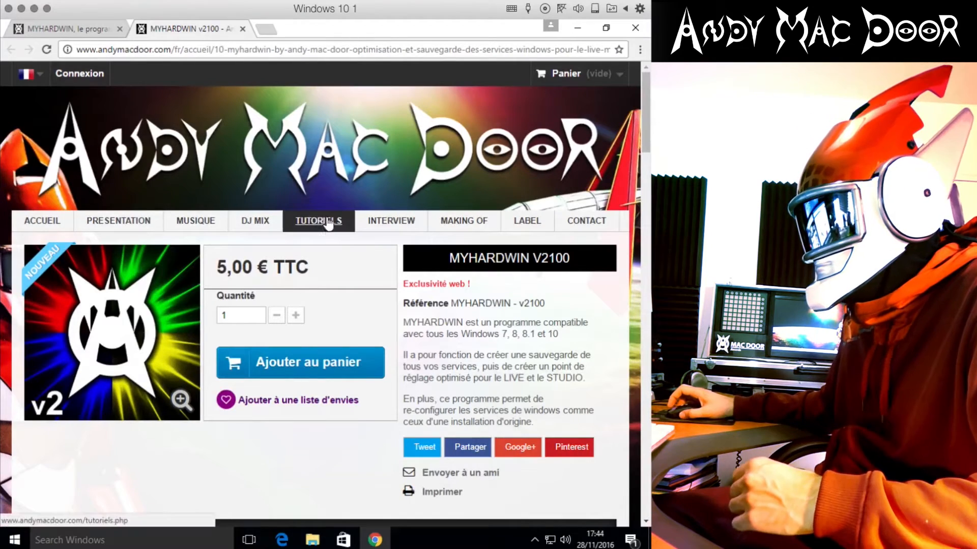
- Open the site registration link under the product description and log in with the existing member account
{"action": "scroll", "coordinate": [341, 204], "scroll_direction": "down", "scroll_amount": 8}
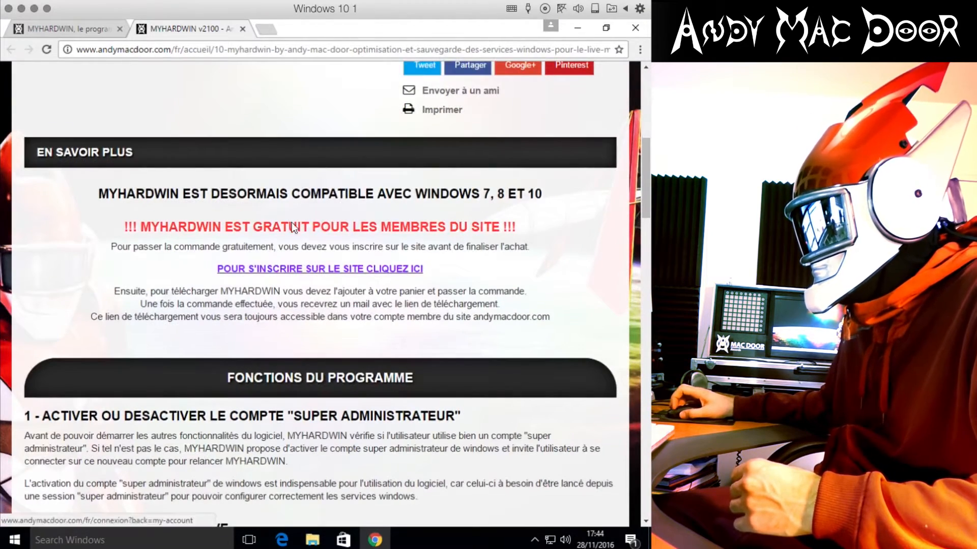
{"action": "left_click", "coordinate": [271, 270]}
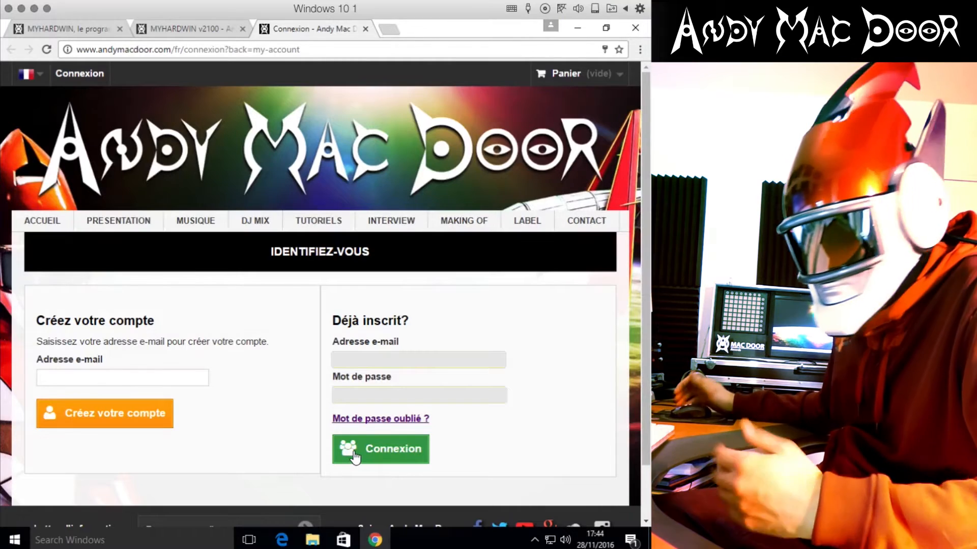
{"action": "left_click", "coordinate": [355, 458]}
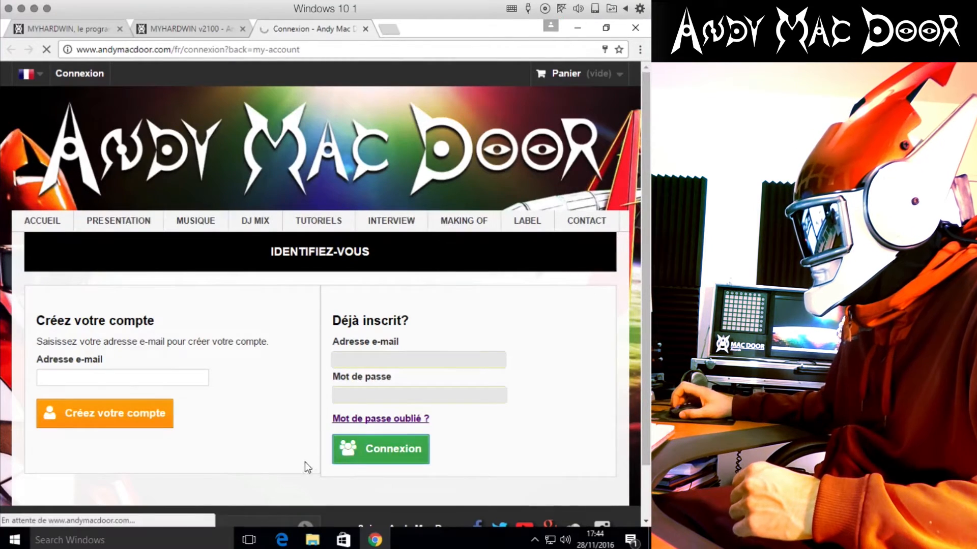
- Return to the MYHARDWIN v2100 product page and reload it to apply the member login
{"action": "left_click", "coordinate": [197, 26]}
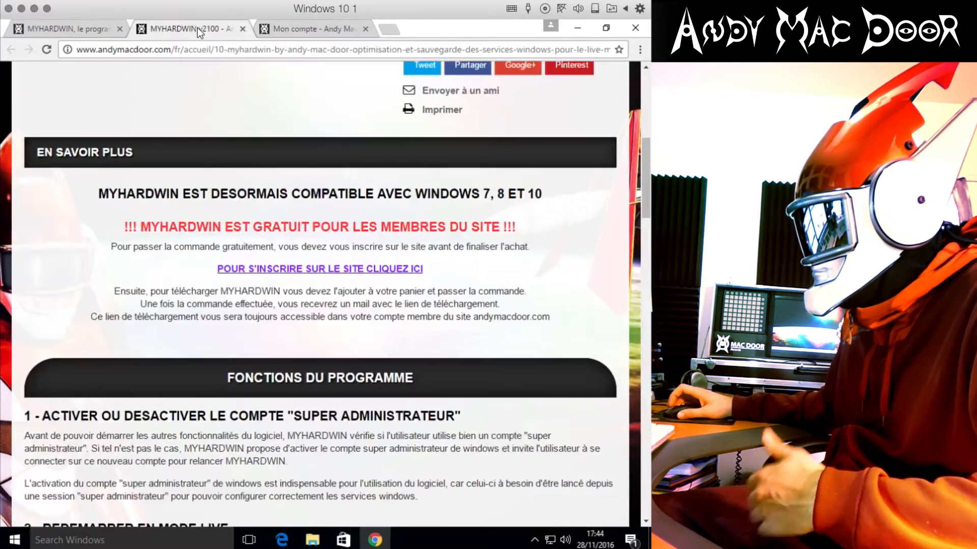
{"action": "scroll", "coordinate": [261, 265], "scroll_direction": "up", "scroll_amount": 10}
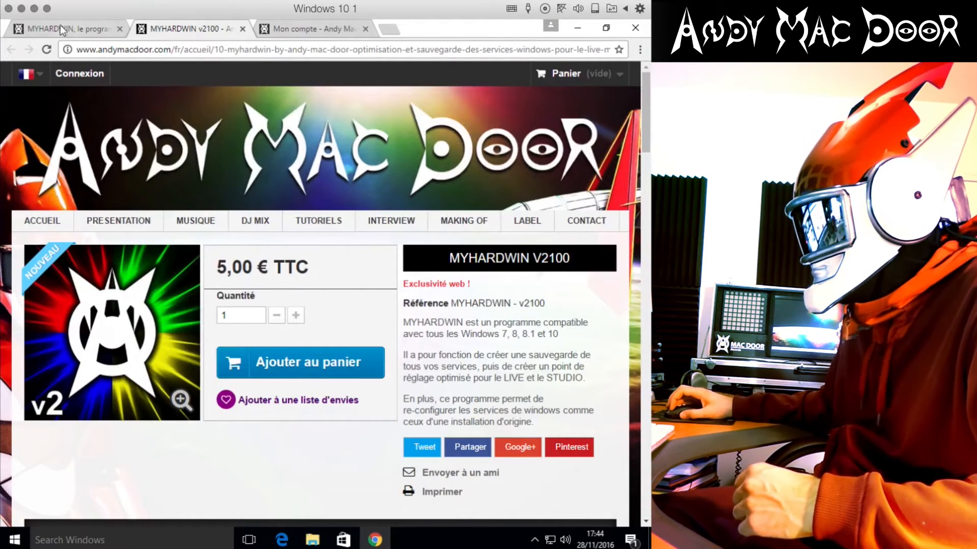
{"action": "left_click", "coordinate": [46, 50]}
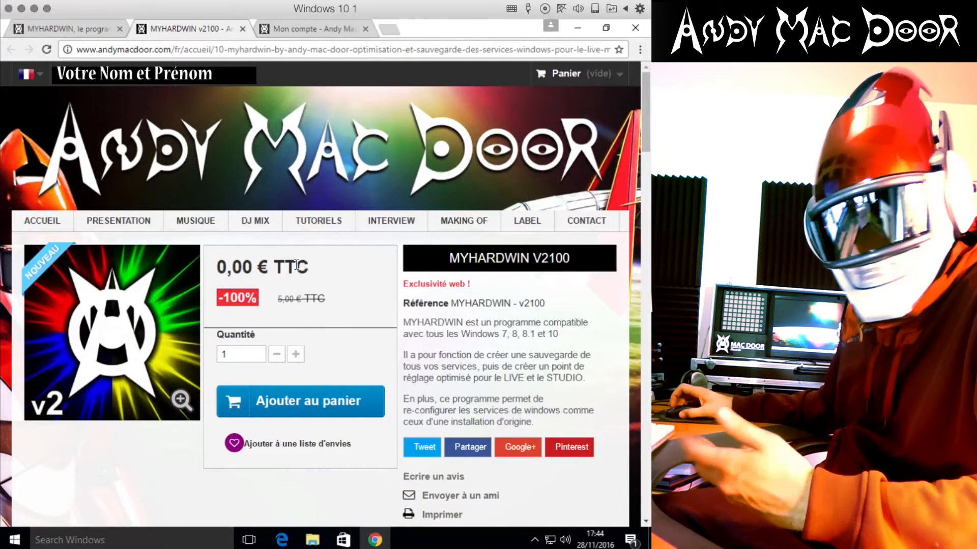
- Add one MYHARDWIN v2100 to the cart and proceed to checkout
{"action": "scroll", "coordinate": [306, 275], "scroll_direction": "down", "scroll_amount": 1}
{"action": "left_click", "coordinate": [290, 342]}
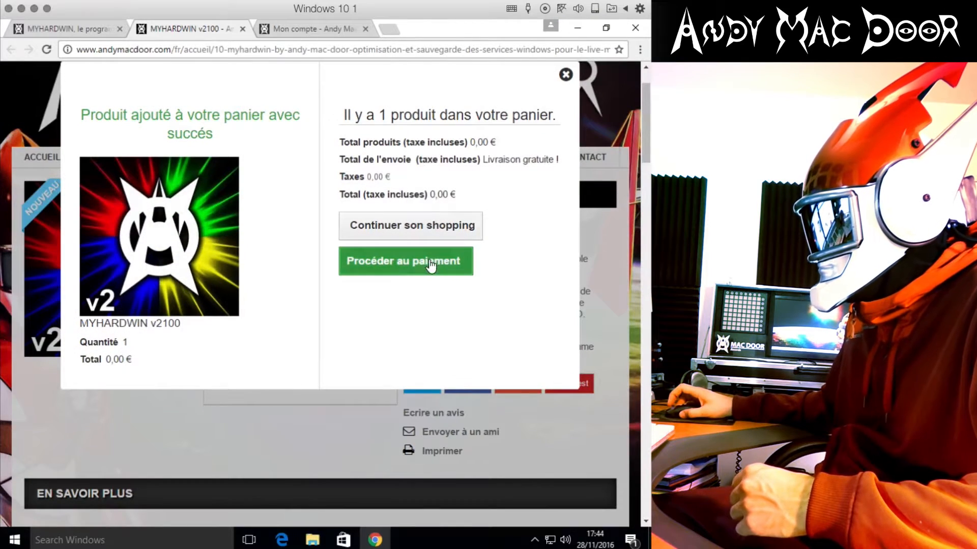
{"action": "left_click", "coordinate": [428, 265]}
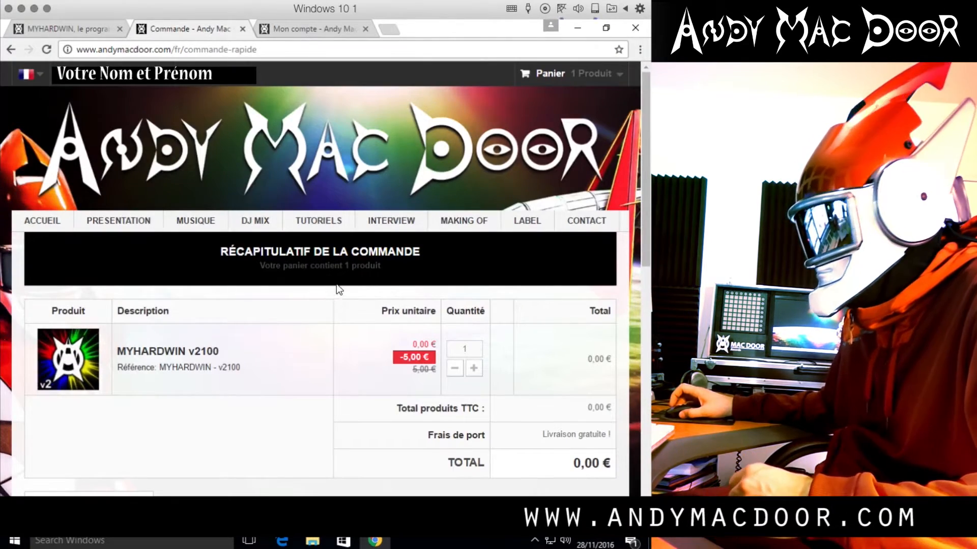
- Review the order's address and delivery sections and confirm the free order
{"action": "scroll", "coordinate": [337, 284], "scroll_direction": "down", "scroll_amount": 8}
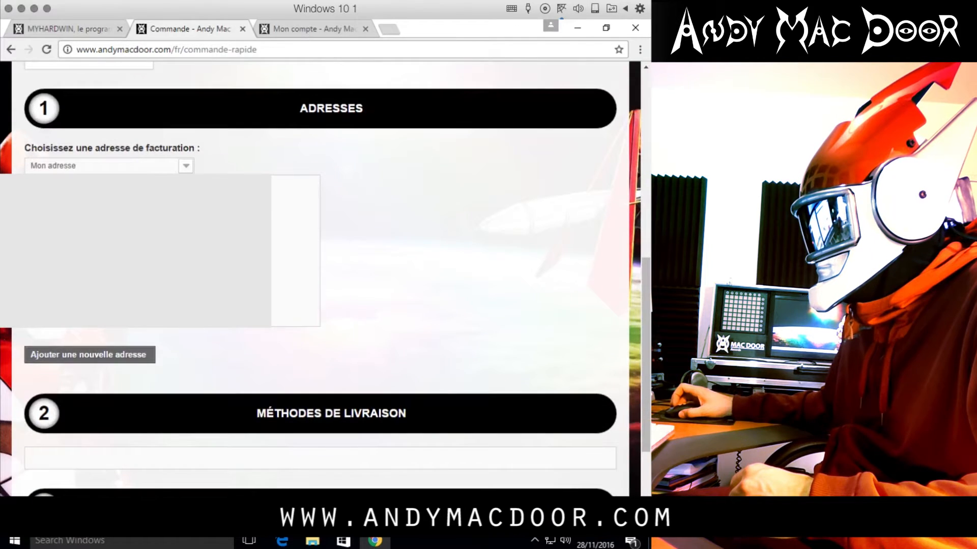
{"action": "scroll", "coordinate": [265, 204], "scroll_direction": "down", "scroll_amount": 3}
{"action": "left_click", "coordinate": [121, 399]}
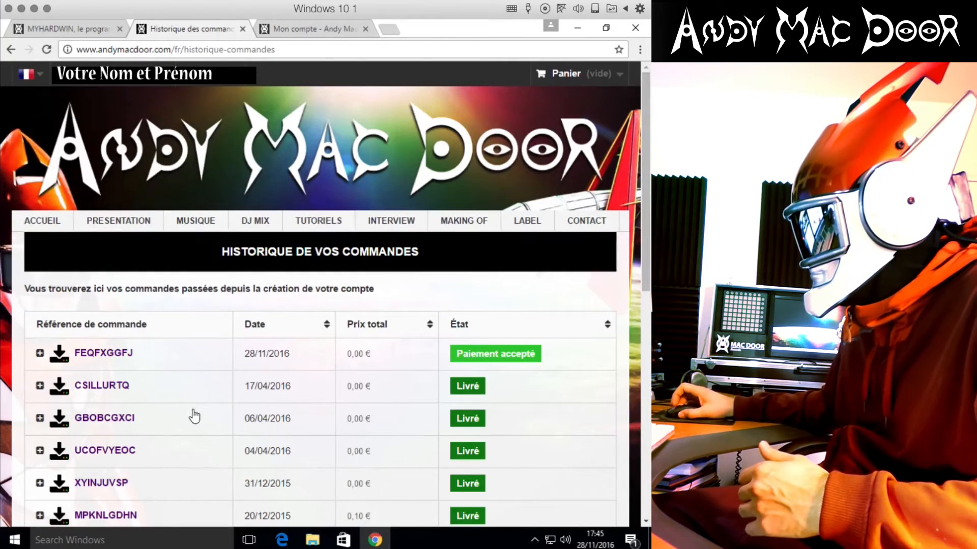
- Open the order history from the account page and show the details of the order dated 28/11/2016
{"action": "scroll", "coordinate": [191, 382], "scroll_direction": "down", "scroll_amount": 1}
{"action": "scroll", "coordinate": [191, 382], "scroll_direction": "up", "scroll_amount": 1}
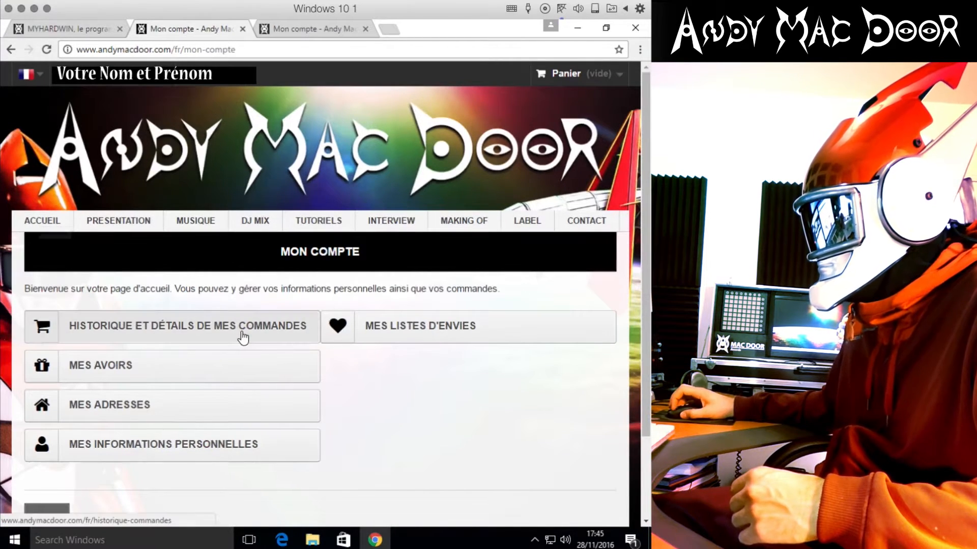
{"action": "left_click", "coordinate": [152, 329]}
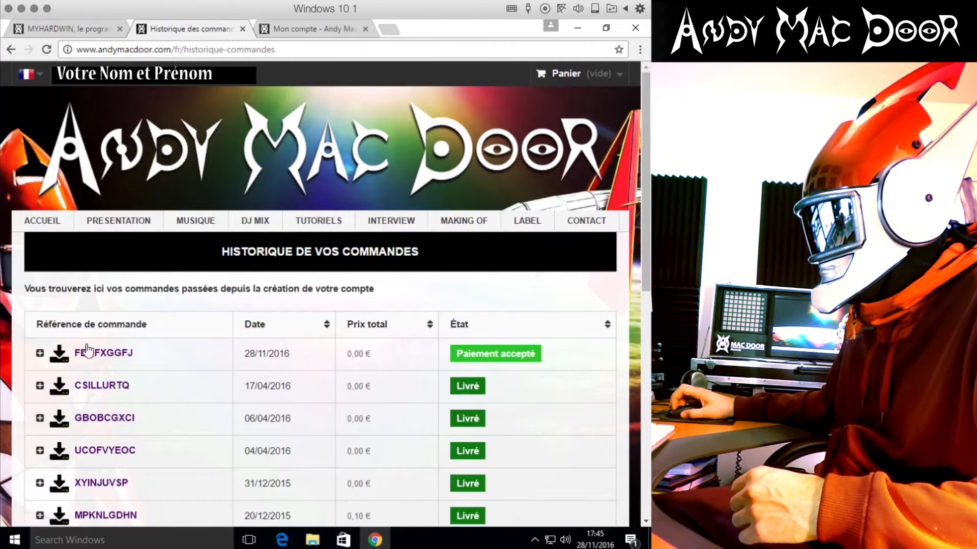
{"action": "left_click", "coordinate": [117, 355]}
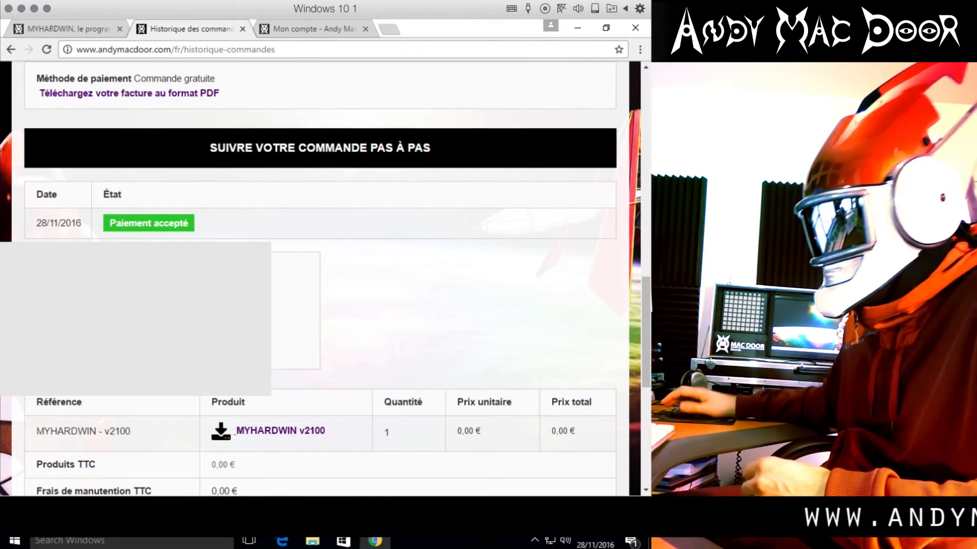
- Open the downloaded MYHARDWIN-v2100 archive and extract all its files to the proposed Downloads subfolder
{"action": "left_click", "coordinate": [76, 517]}
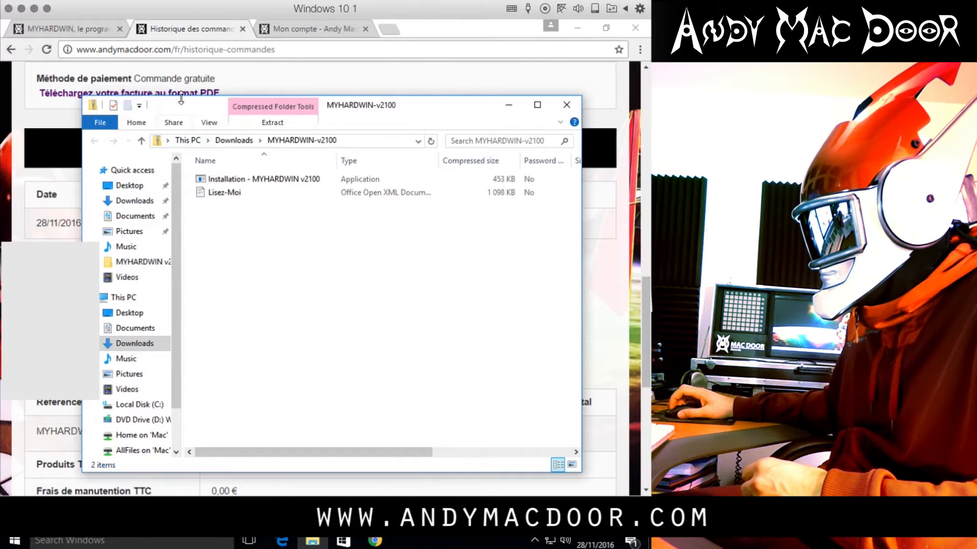
{"action": "left_click_drag", "start_coordinate": [199, 109], "coordinate": [215, 66]}
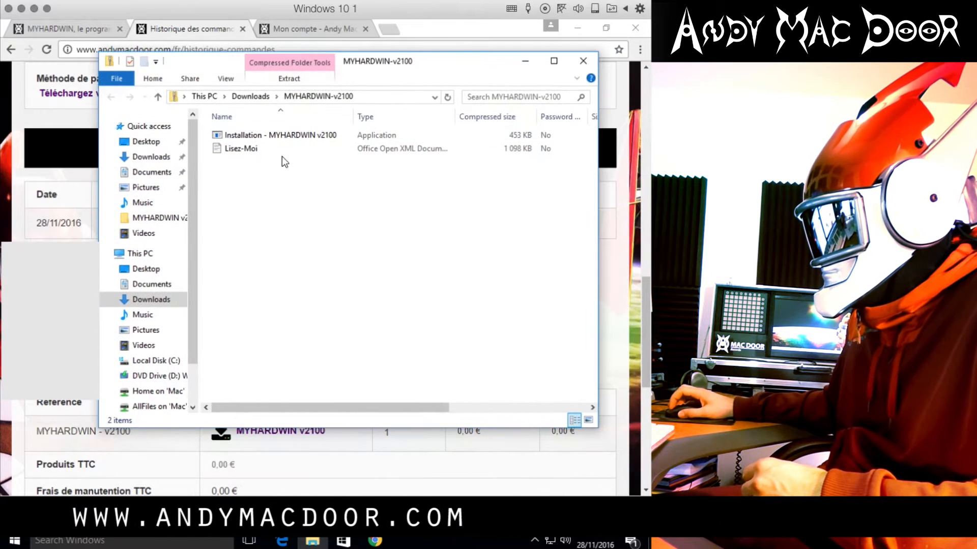
{"action": "left_click", "coordinate": [255, 137]}
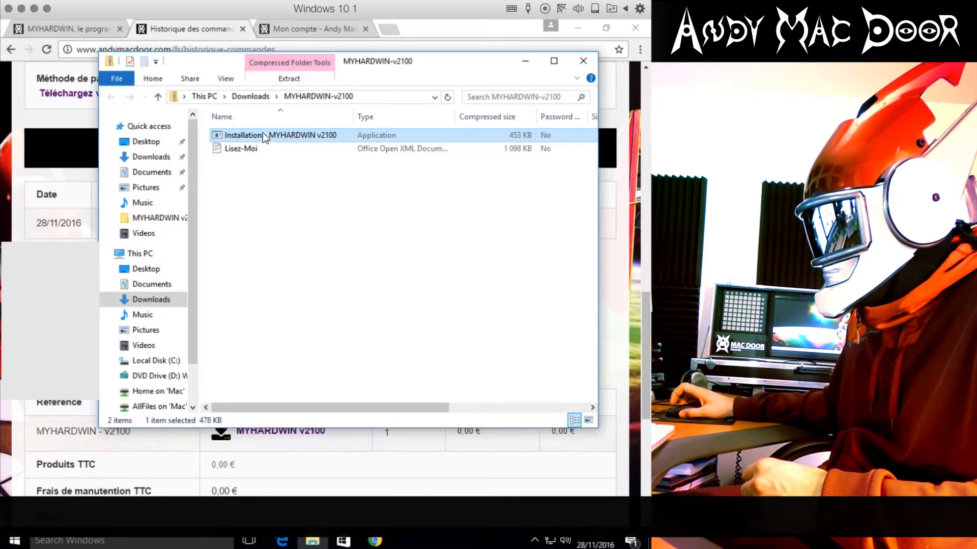
{"action": "double_click", "coordinate": [262, 132]}
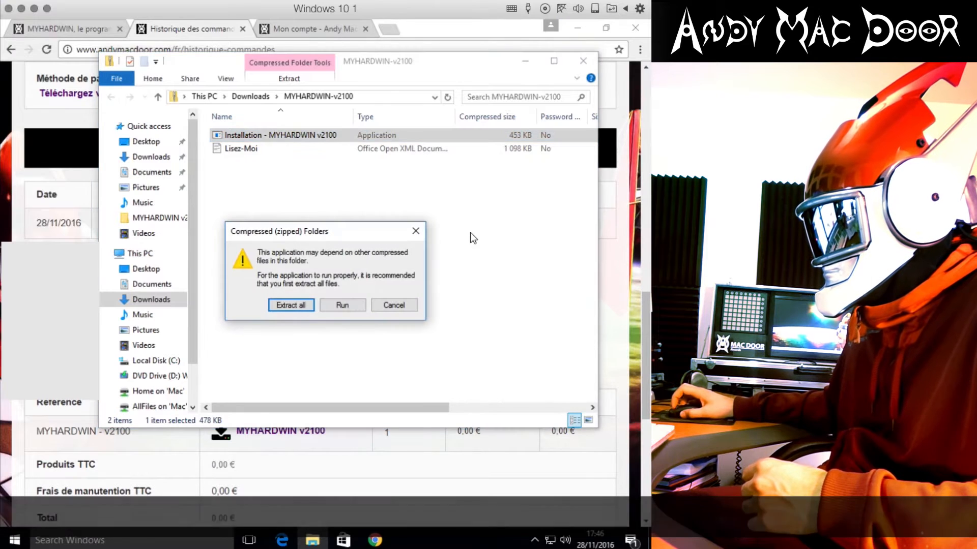
{"action": "left_click", "coordinate": [293, 305]}
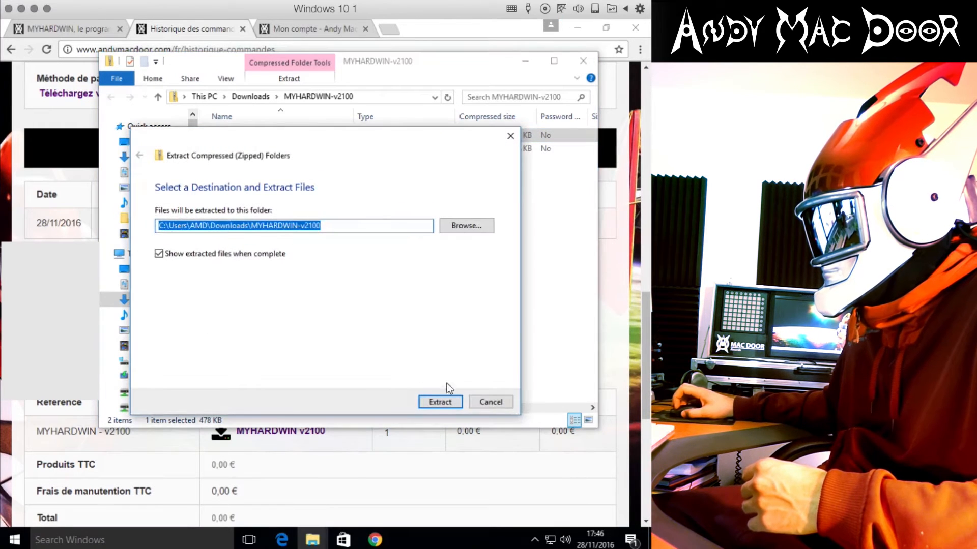
{"action": "left_click", "coordinate": [434, 401]}
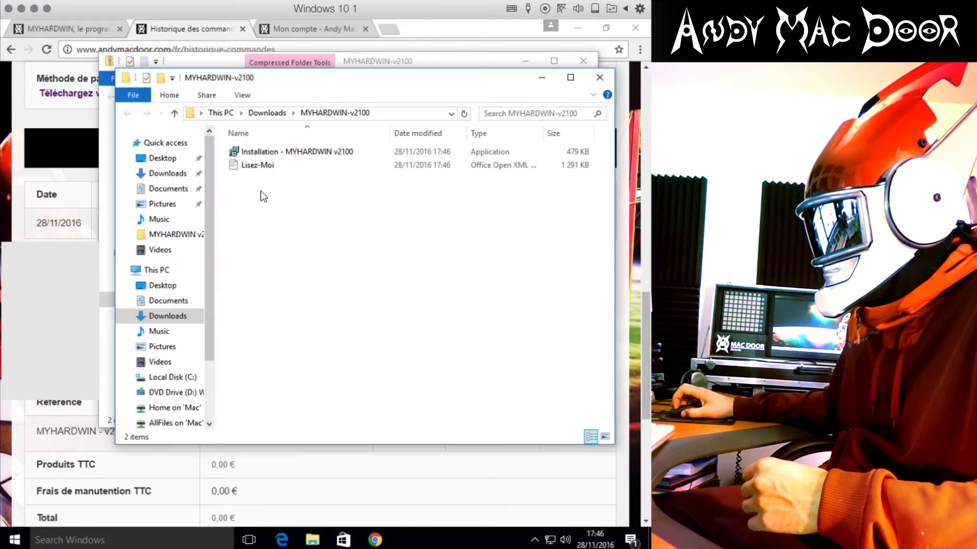
- Run the extracted MYHARDWIN v2100 installer and allow it to make changes to the device
{"action": "double_click", "coordinate": [284, 150]}
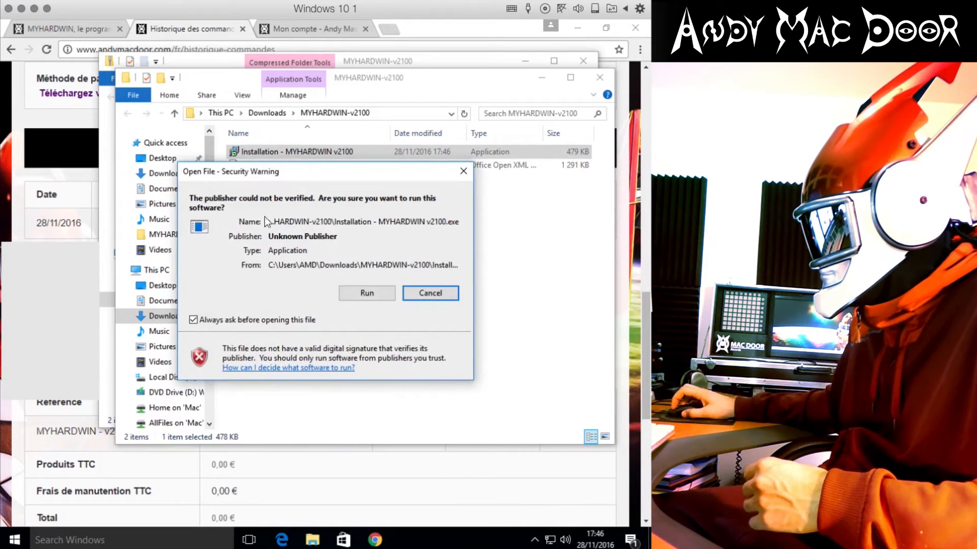
{"action": "left_click", "coordinate": [367, 293]}
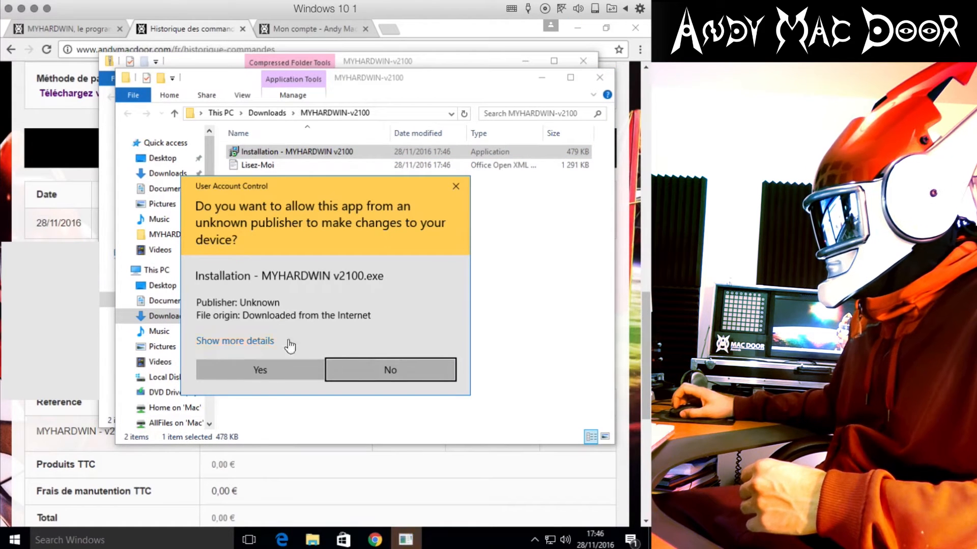
{"action": "left_click", "coordinate": [272, 367]}
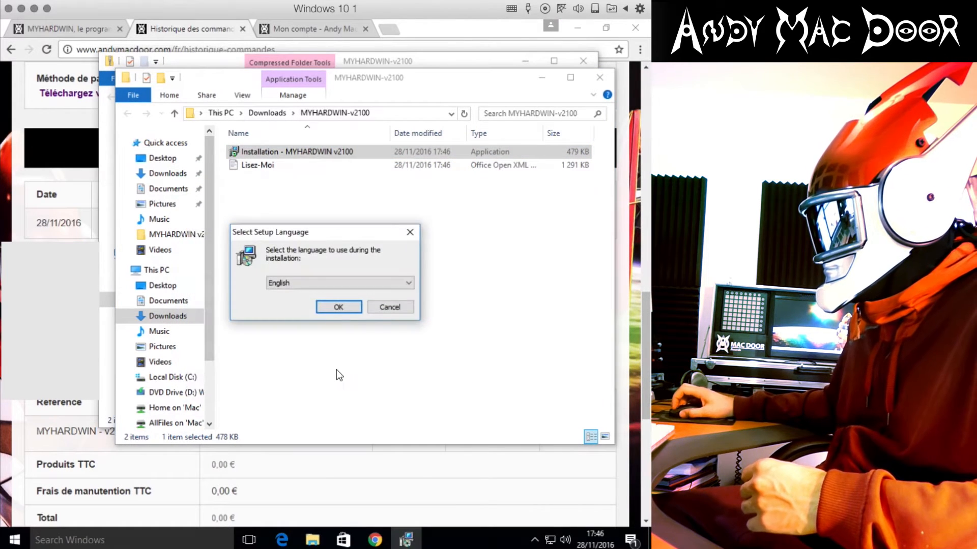
- Set the installer's language to Français and start the setup wizard
{"action": "left_click", "coordinate": [283, 283]}
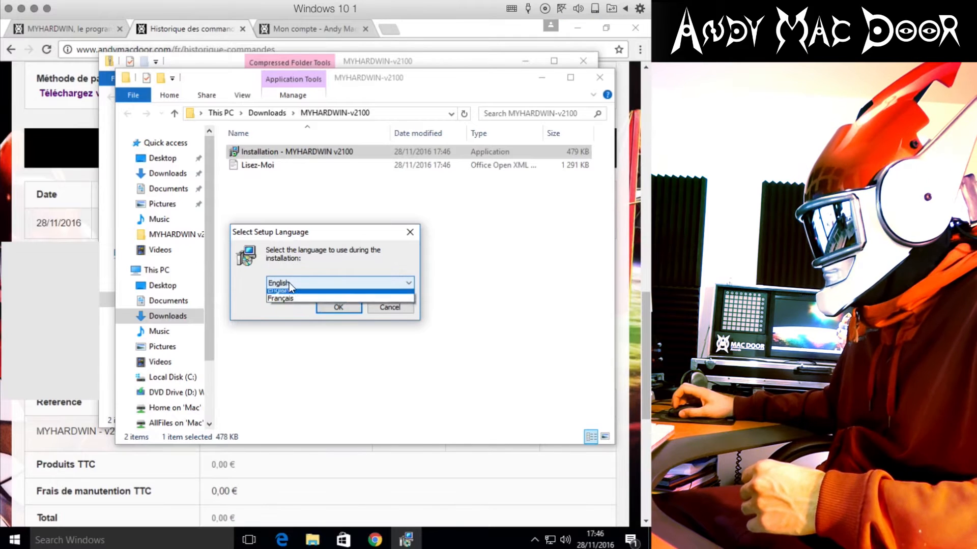
{"action": "left_click", "coordinate": [298, 302]}
{"action": "left_click", "coordinate": [339, 307]}
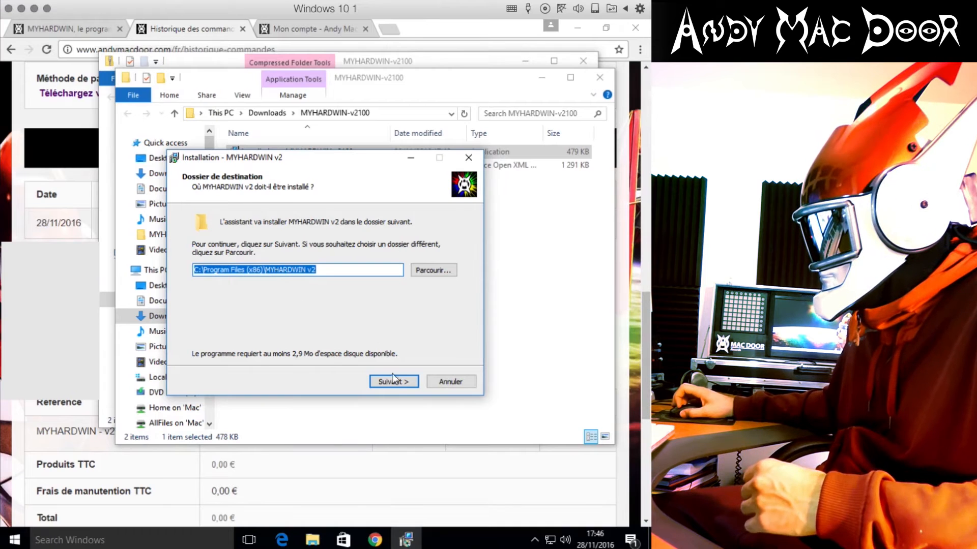
- Install MYHARDWIN v2 in C:\Program Files (x86)\MYHARDWIN v2 with a desktop icon, and finish setup with the program set to run
{"action": "left_click", "coordinate": [394, 381]}
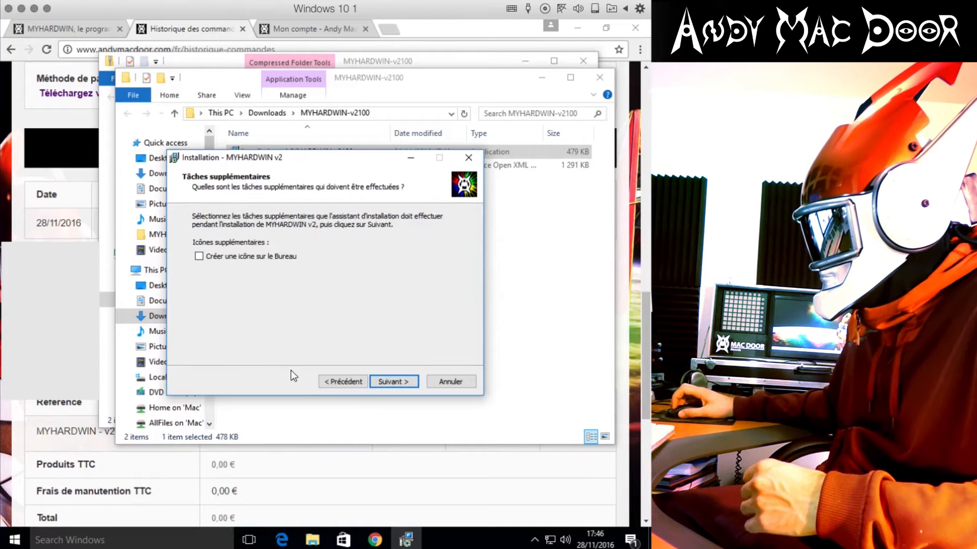
{"action": "left_click", "coordinate": [390, 383]}
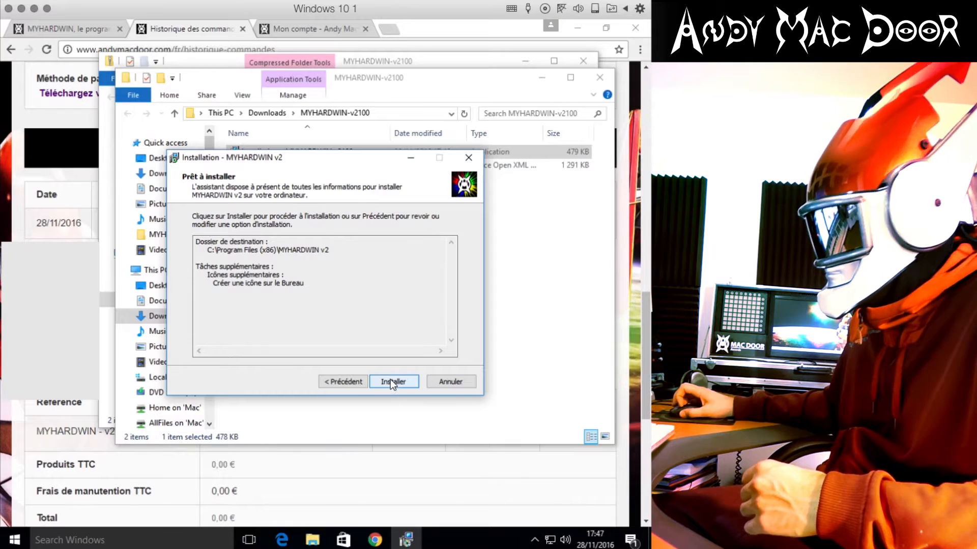
{"action": "left_click", "coordinate": [390, 380]}
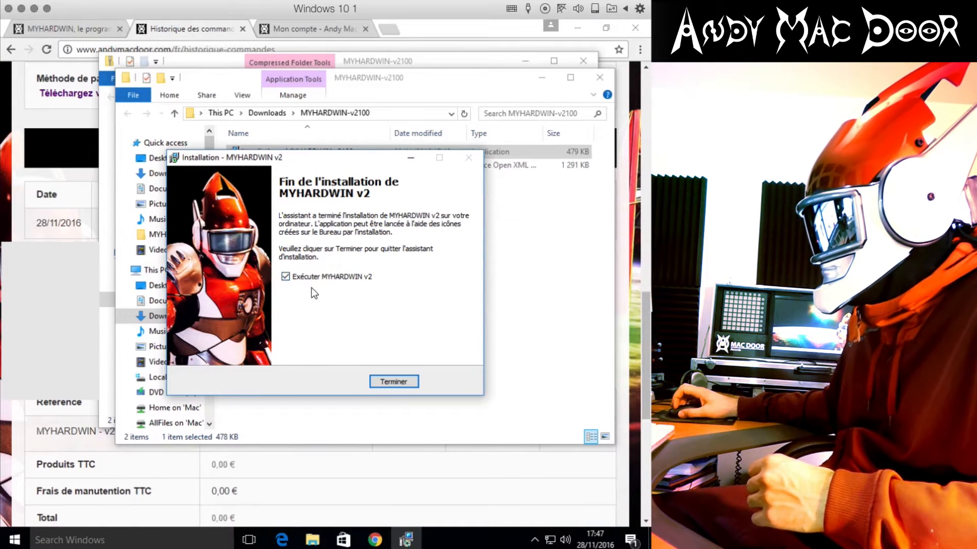
{"action": "left_click", "coordinate": [403, 381]}
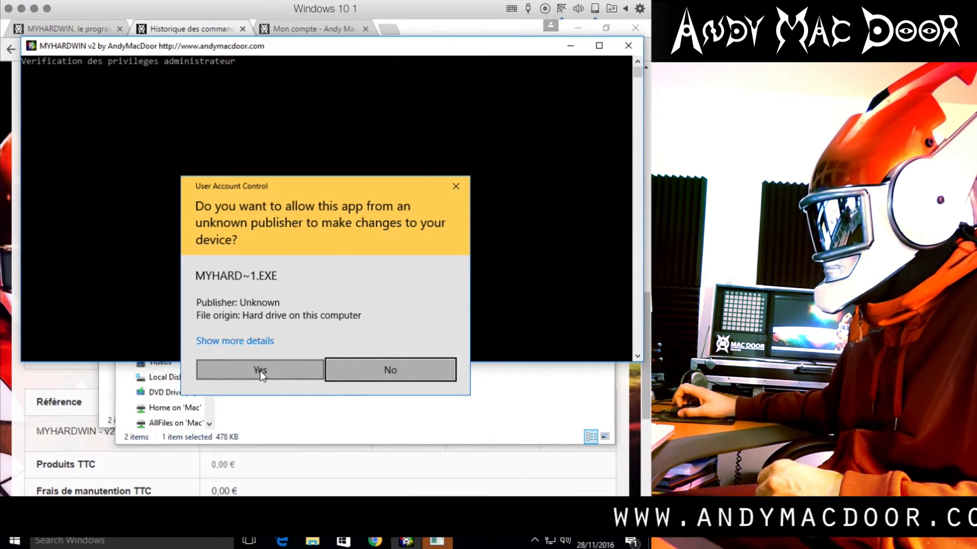
- Allow MYHARDWIN v2 to make changes to the device and choose option 1 to activate the SUPER ADMINISTRATEUR account
{"action": "left_click", "coordinate": [260, 371]}
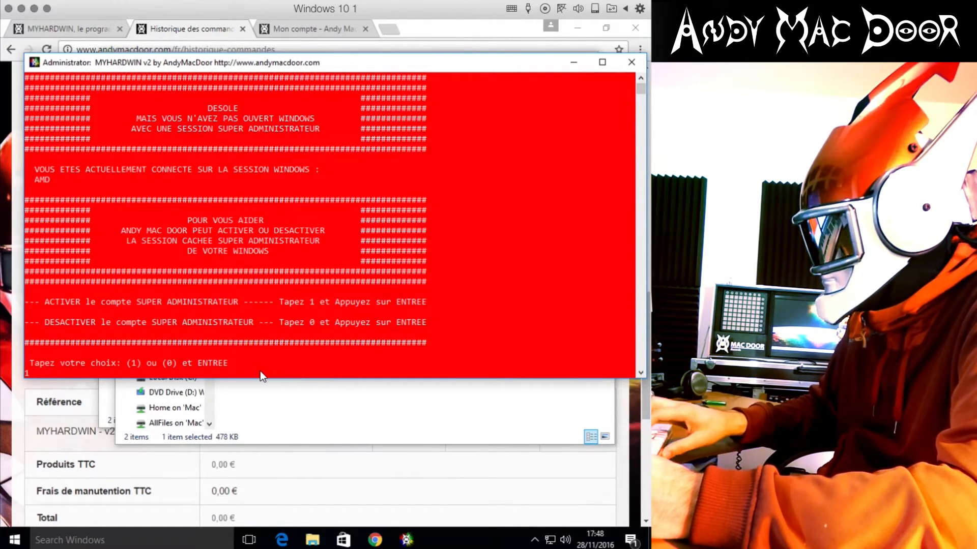
{"action": "key", "text": "Return"}
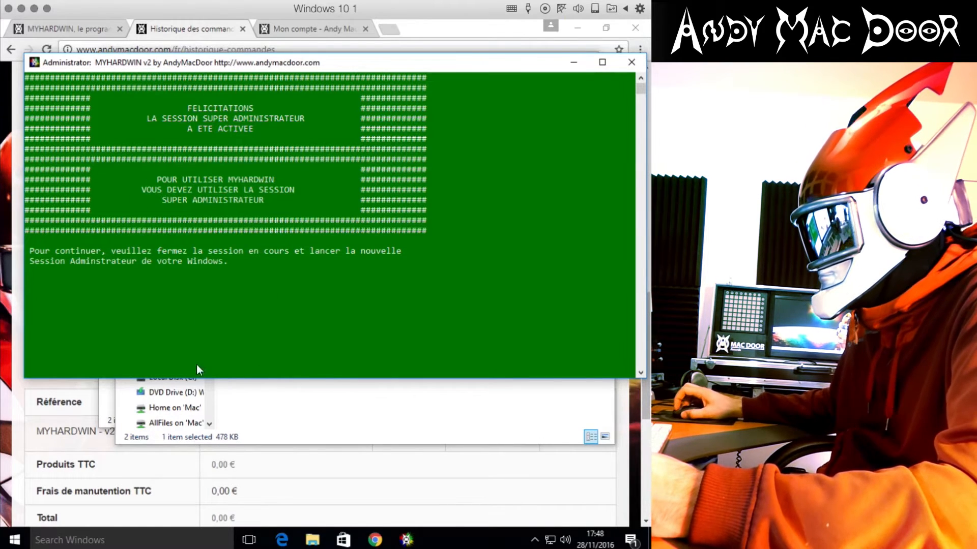
- Switch from the current Windows account to the Administrator account and sign in
{"action": "left_click", "coordinate": [15, 541]}
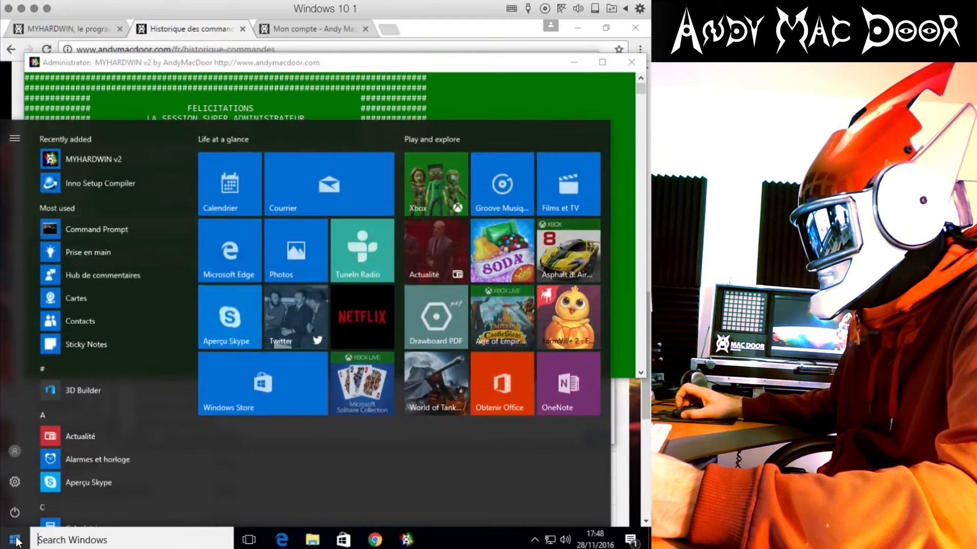
{"action": "scroll", "coordinate": [75, 407], "scroll_direction": "down", "scroll_amount": 10}
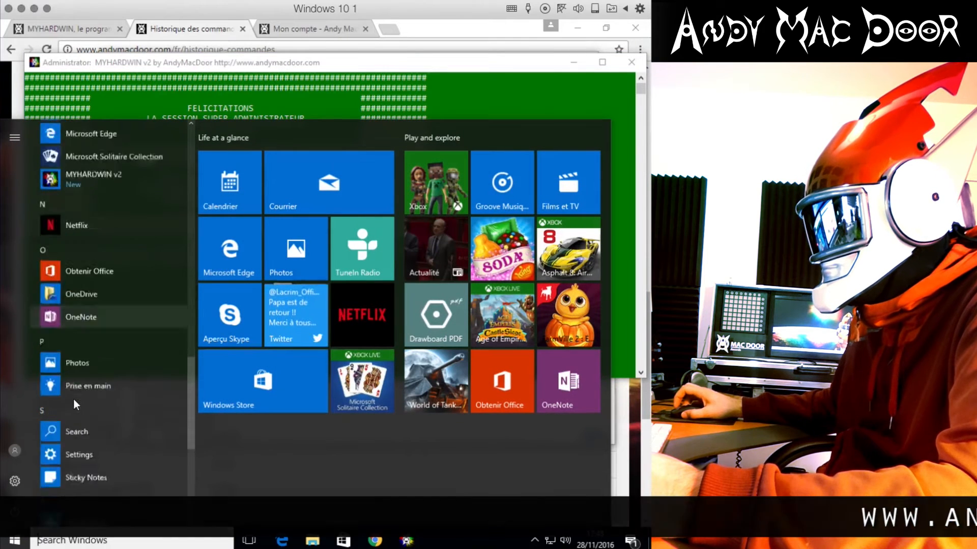
{"action": "scroll", "coordinate": [73, 399], "scroll_direction": "down", "scroll_amount": 5}
{"action": "left_click", "coordinate": [16, 453]}
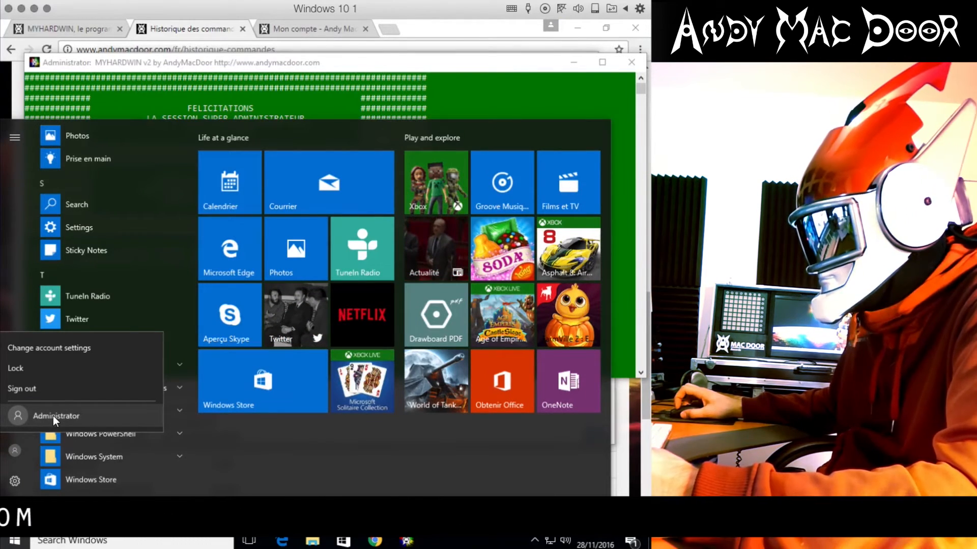
{"action": "left_click", "coordinate": [53, 417]}
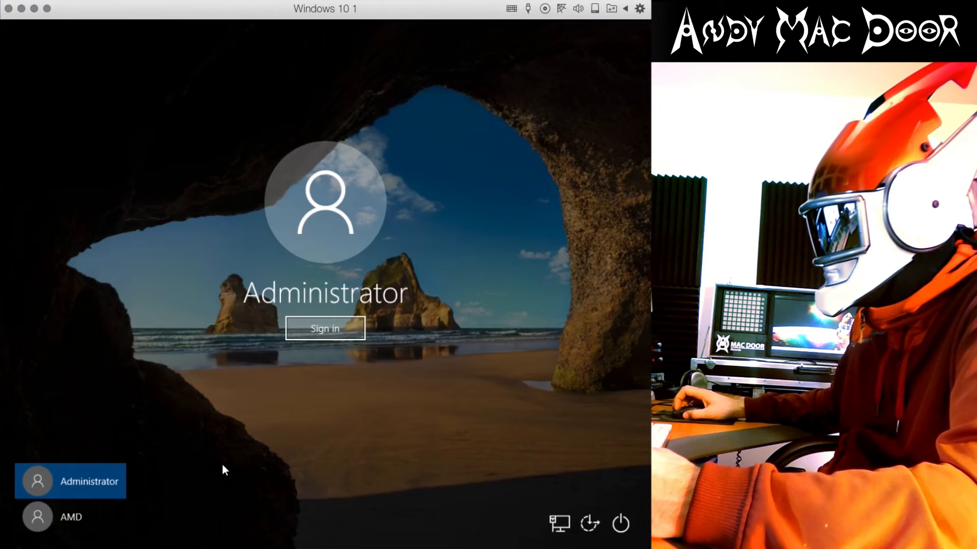
{"action": "left_click", "coordinate": [329, 329]}
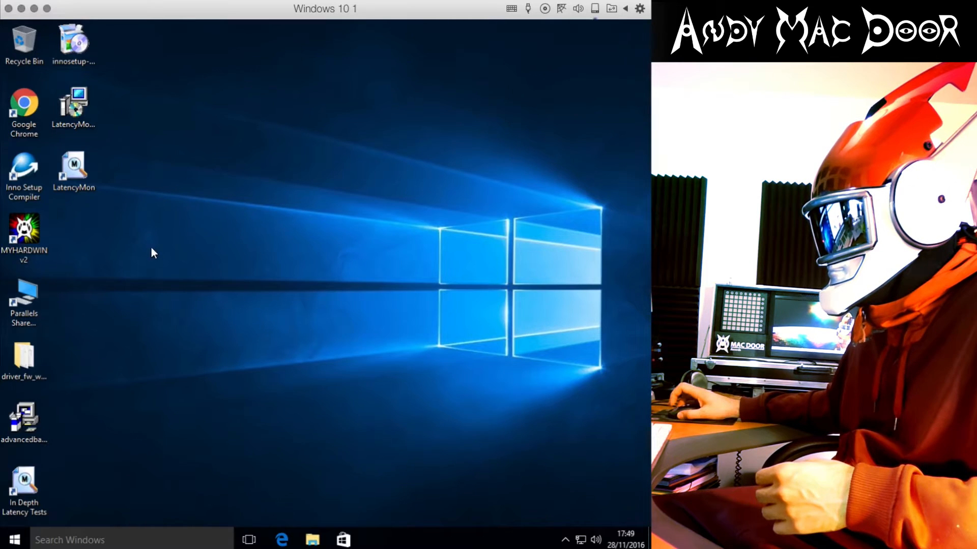
- Move the MYHARDWIN v2 shortcut to a free area of the desktop, launch it and run the automatic configuration with option 1
{"action": "left_click_drag", "start_coordinate": [37, 234], "coordinate": [176, 264]}
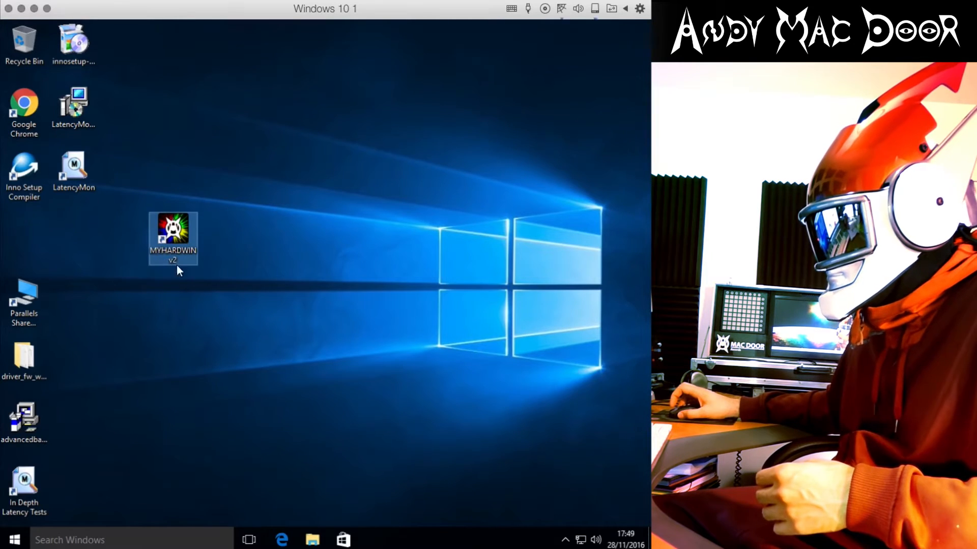
{"action": "double_click", "coordinate": [173, 224]}
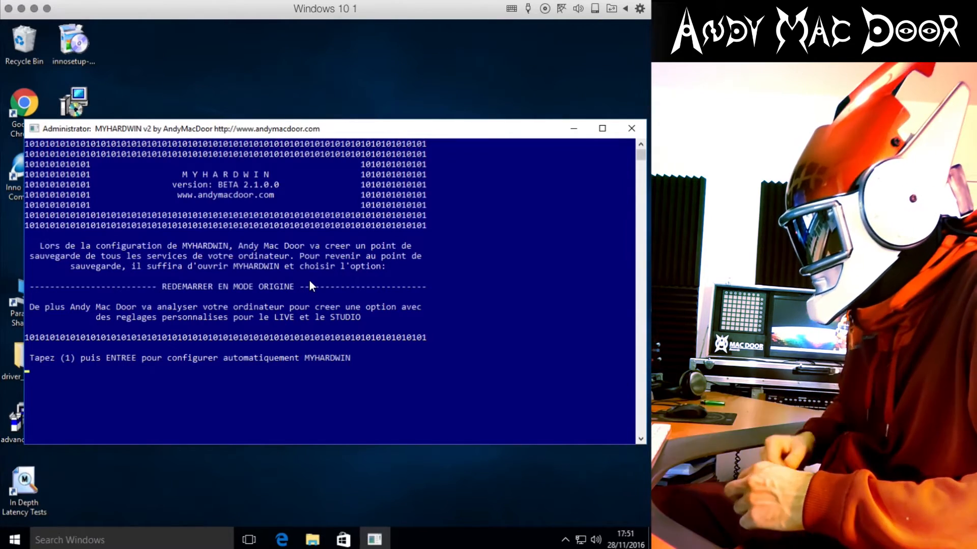
{"action": "type", "text": "1"}
{"action": "key", "text": "Return"}
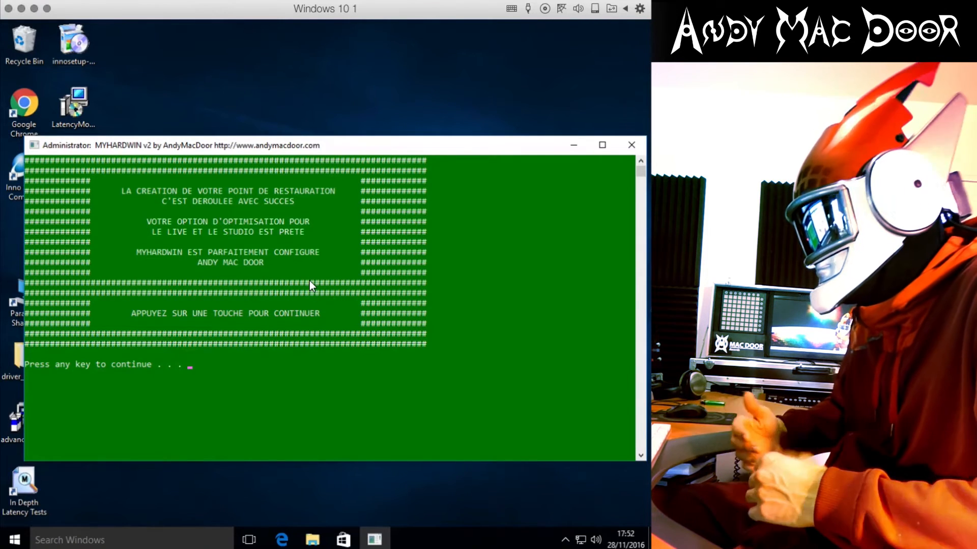
{"action": "key", "text": "Return"}
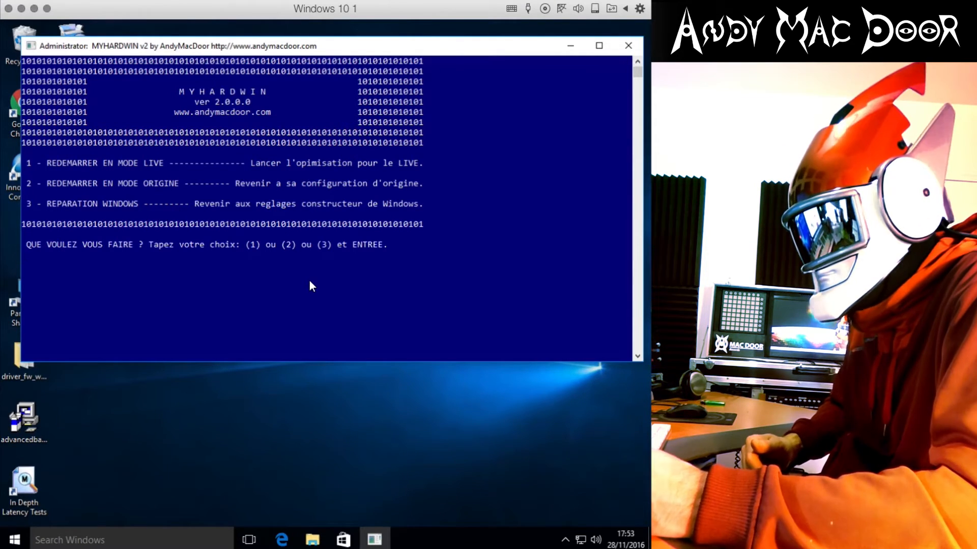
- Choose option 1, REDEMARRER EN MODE LIVE, in MYHARDWIN and restart the computer
{"action": "type", "text": "1"}
{"action": "key", "text": "Return"}
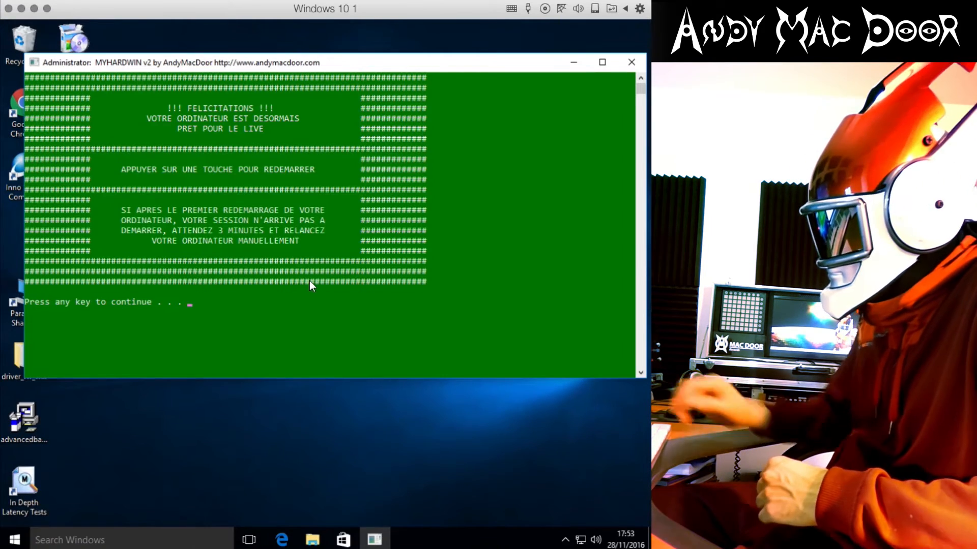
{"action": "key", "text": "Return"}
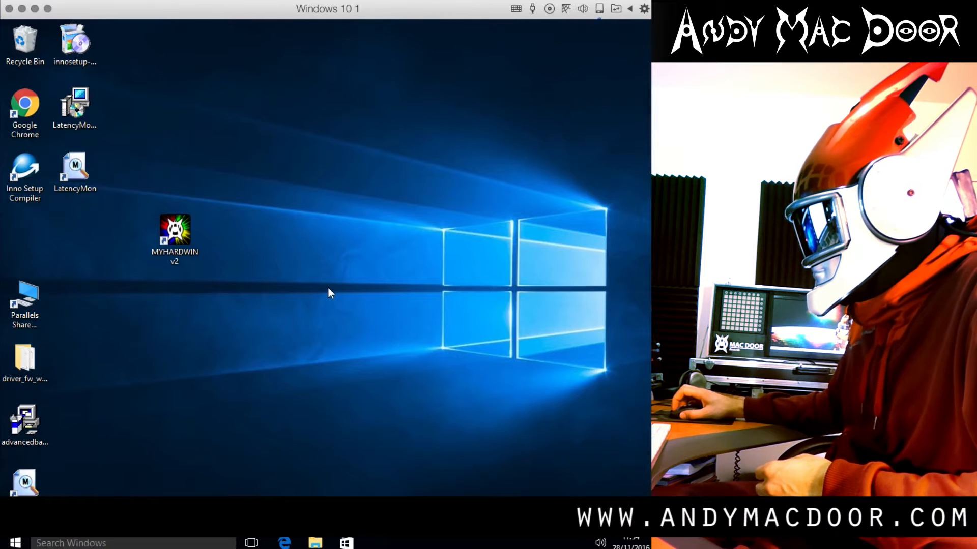
- Switch from the Administrator account to the AMD account and sign in
{"action": "left_click", "coordinate": [16, 543]}
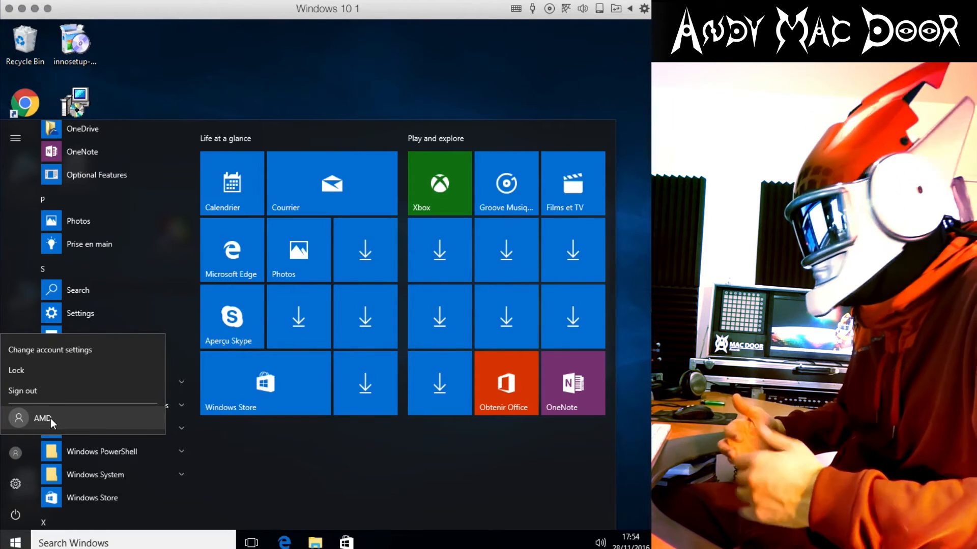
{"action": "left_click", "coordinate": [51, 418]}
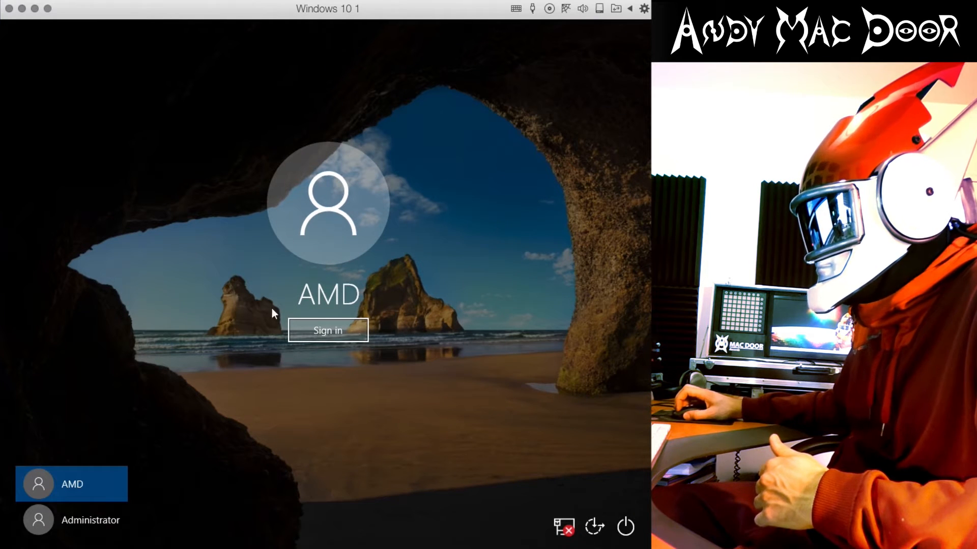
{"action": "left_click", "coordinate": [349, 330]}
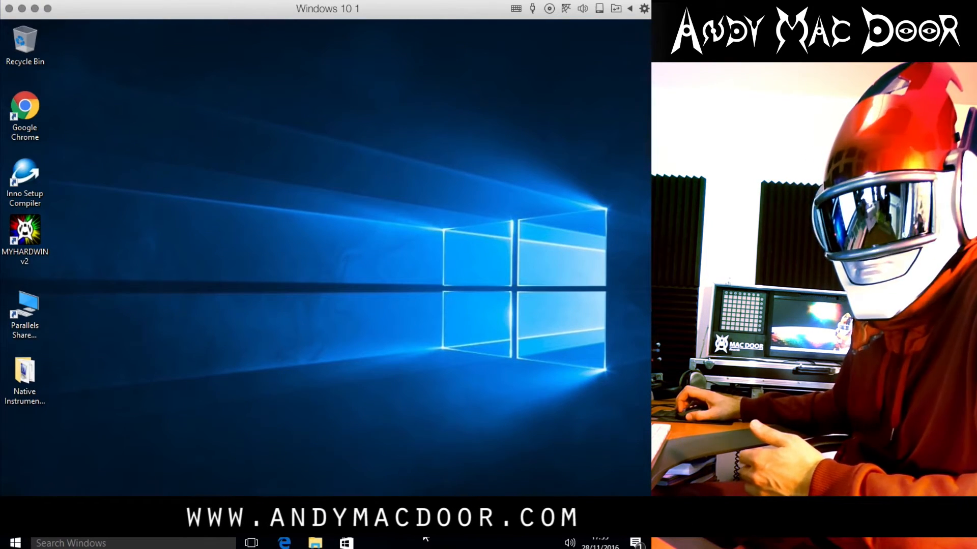
- Try to open Task Manager in the AMD session and dismiss the resulting dialog
{"action": "right_click", "coordinate": [416, 542]}
{"action": "left_click", "coordinate": [326, 407]}
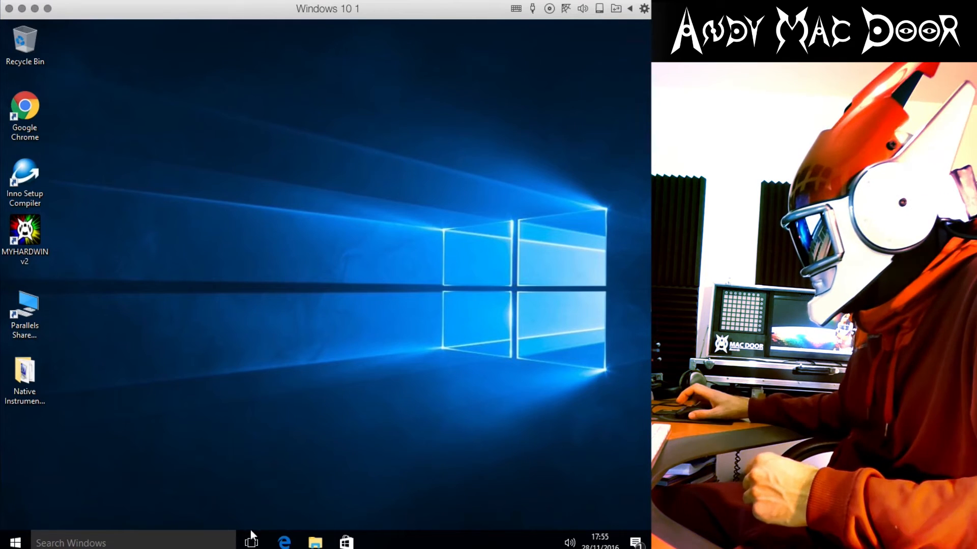
{"action": "right_click", "coordinate": [404, 541]}
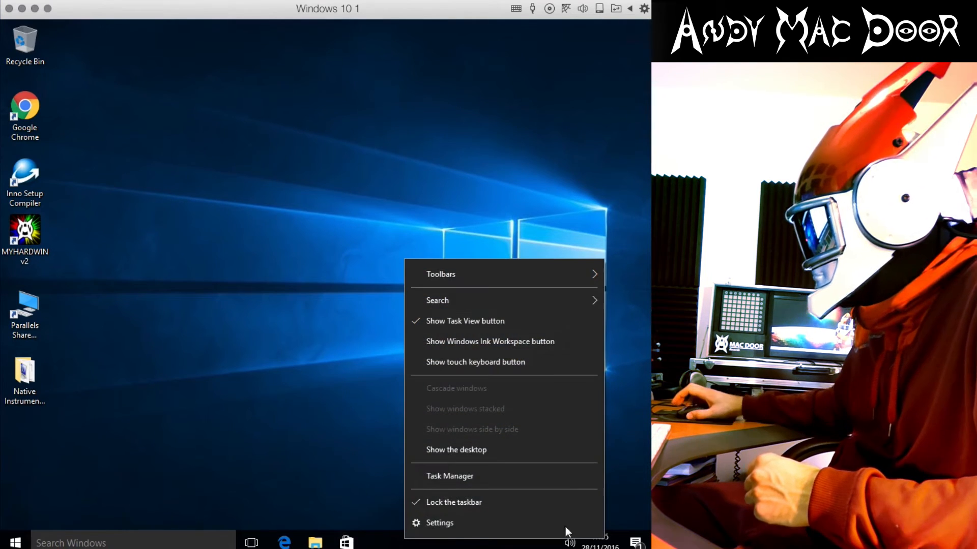
{"action": "left_click", "coordinate": [466, 477]}
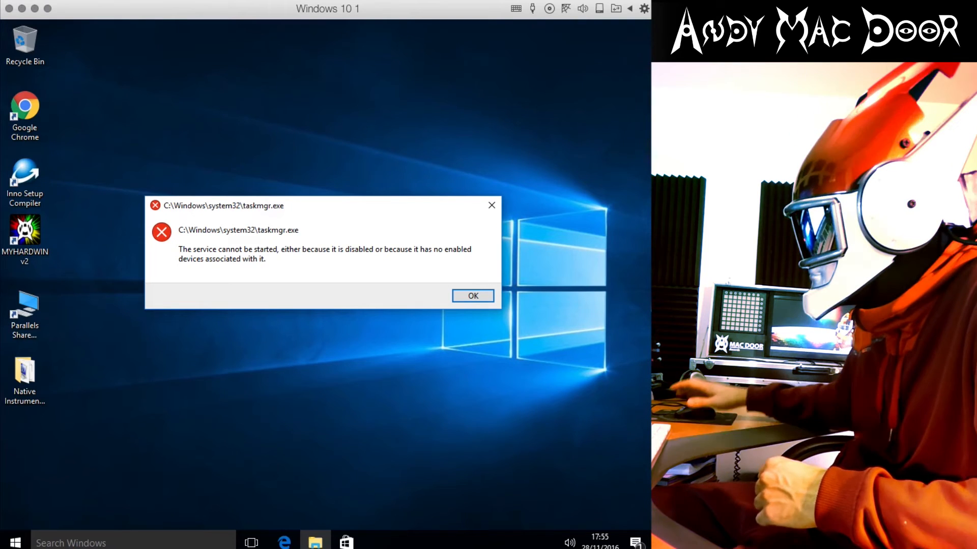
{"action": "left_click", "coordinate": [490, 207]}
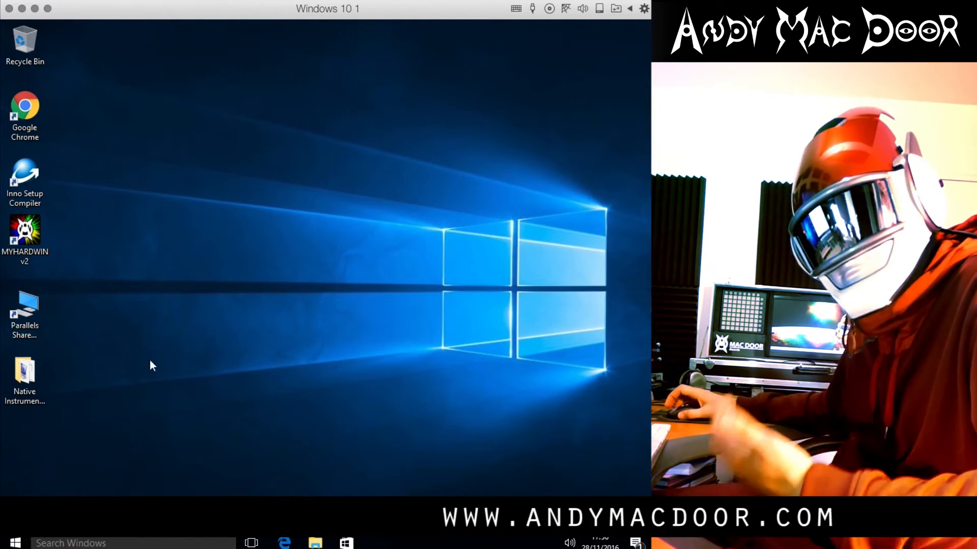
- Sign out of the AMD session and sign in to the Administrator account
{"action": "left_click", "coordinate": [16, 544]}
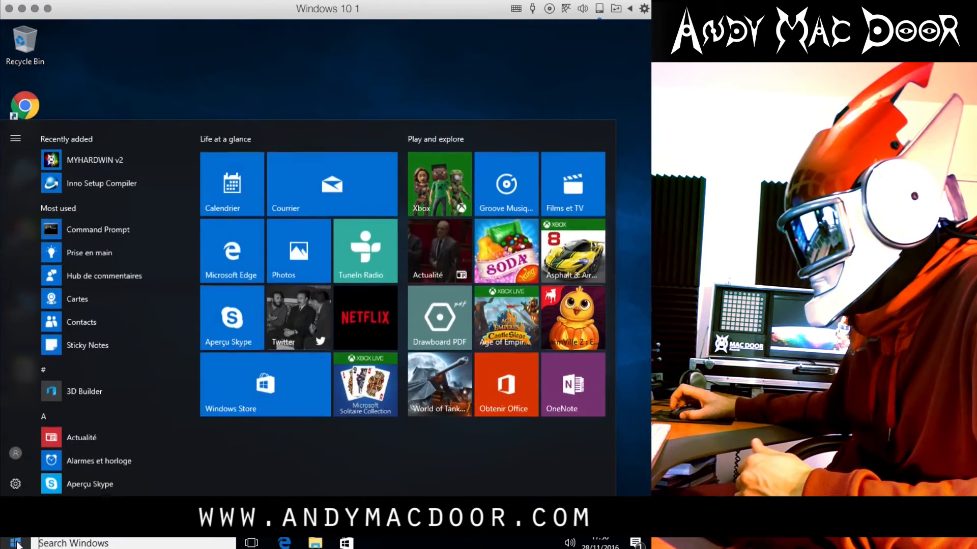
{"action": "left_click", "coordinate": [16, 454]}
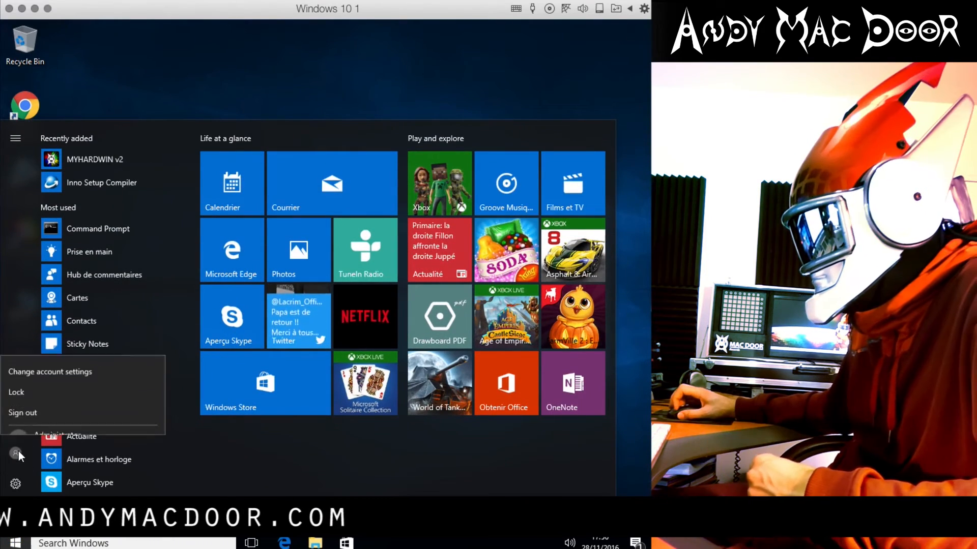
{"action": "left_click", "coordinate": [23, 390]}
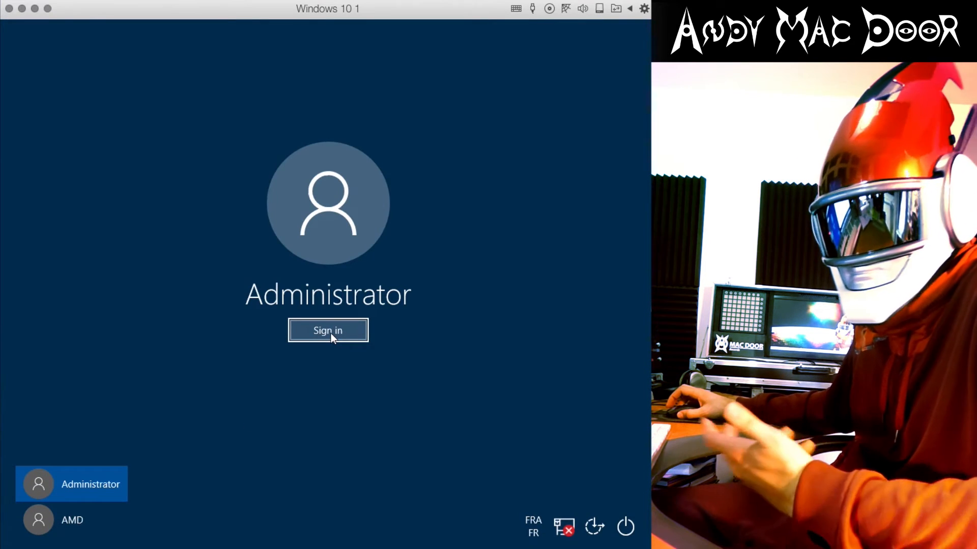
{"action": "left_click", "coordinate": [331, 333]}
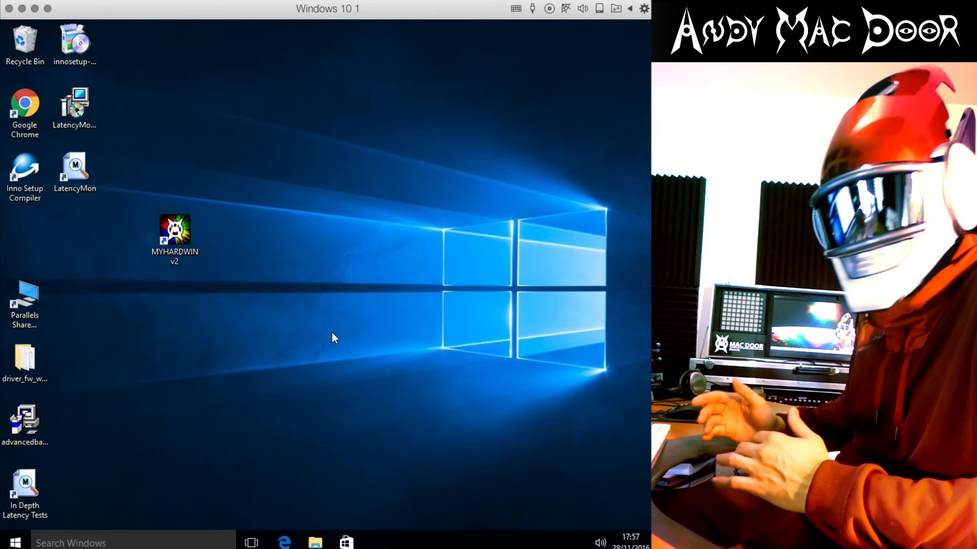
- Launch MYHARDWIN v2 from the desktop and choose option 2, REDEMARRER EN MODE ORIGINE
{"action": "double_click", "coordinate": [189, 225]}
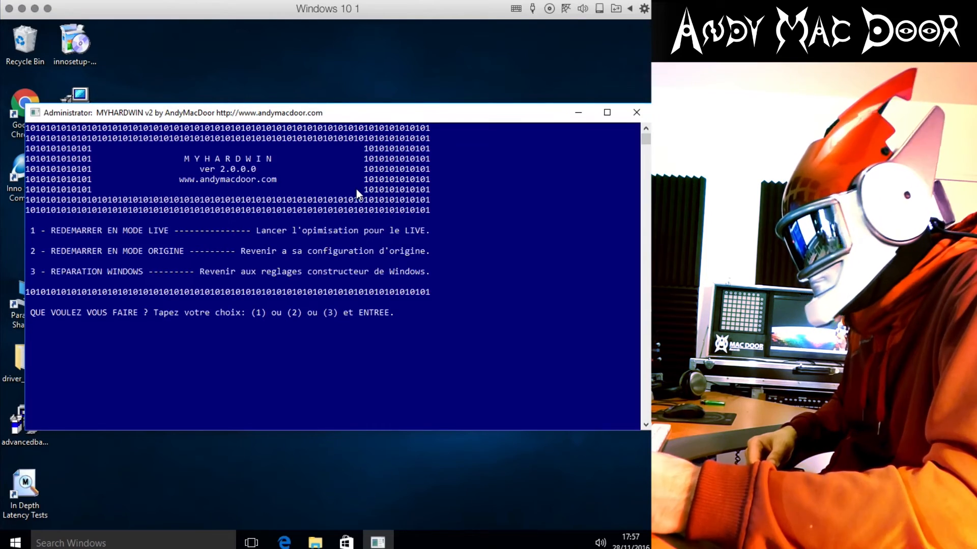
{"action": "type", "text": "2"}
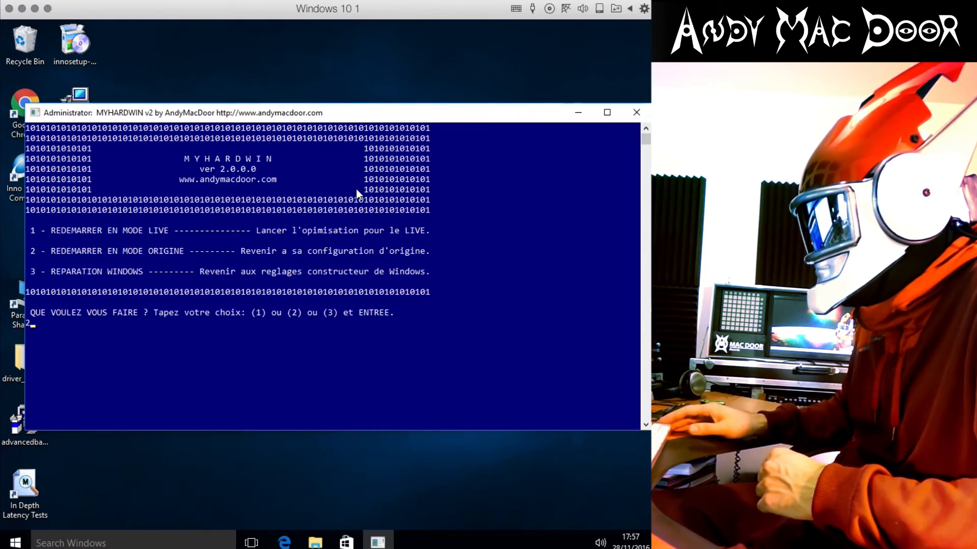
{"action": "key", "text": "Return"}
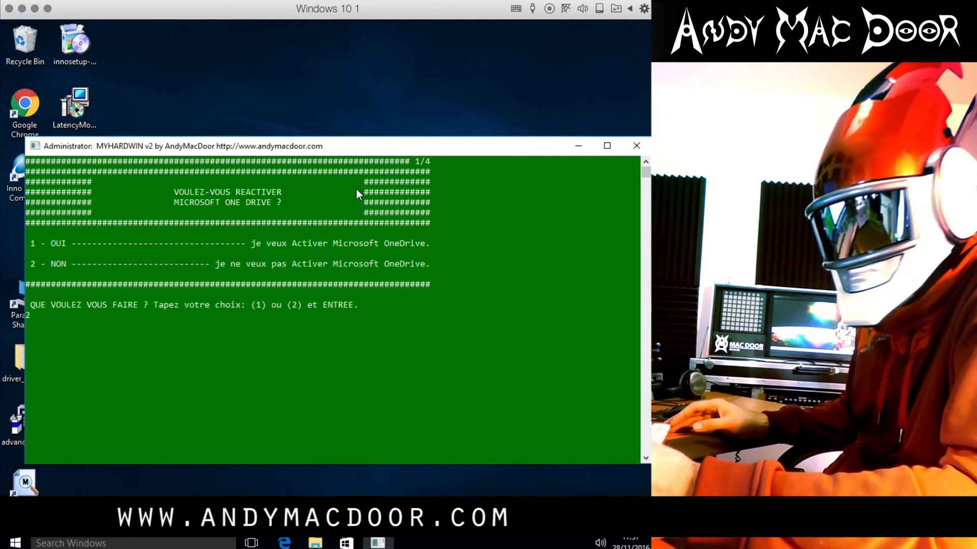
- Decline reactivating Microsoft OneDrive, reactivate the Windows notification centre, Windows Defender and Google Update, and restart the computer
{"action": "key", "text": "Return"}
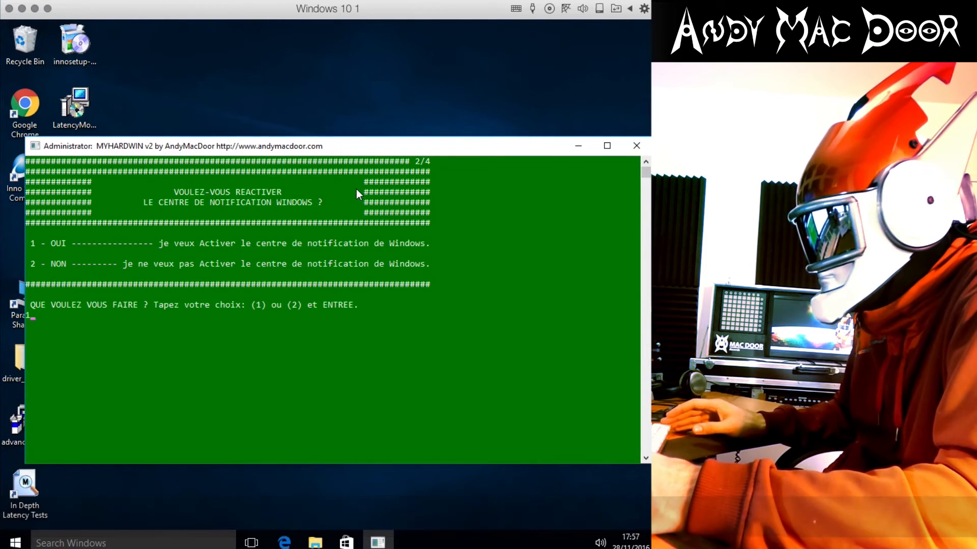
{"action": "type", "text": "1"}
{"action": "key", "text": "Return"}
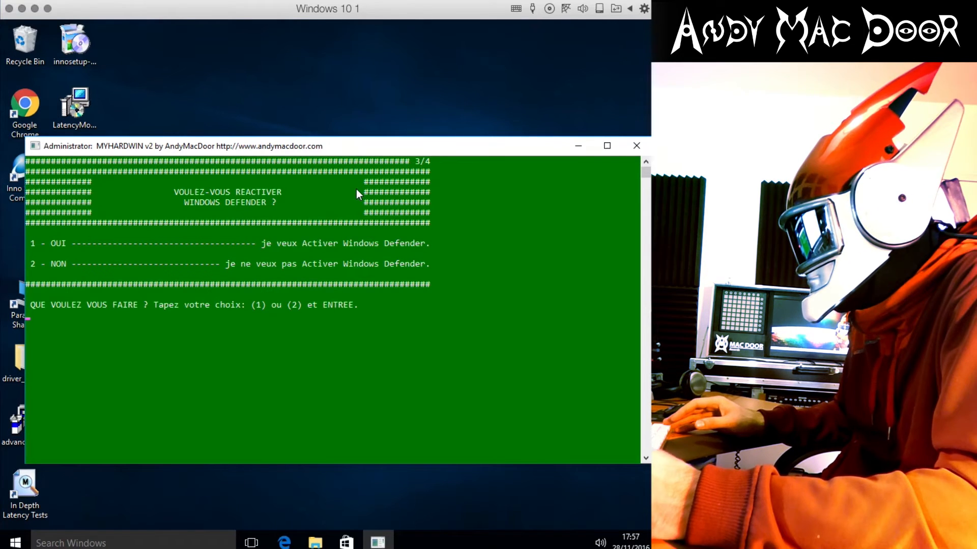
{"action": "type", "text": "1"}
{"action": "key", "text": "Return"}
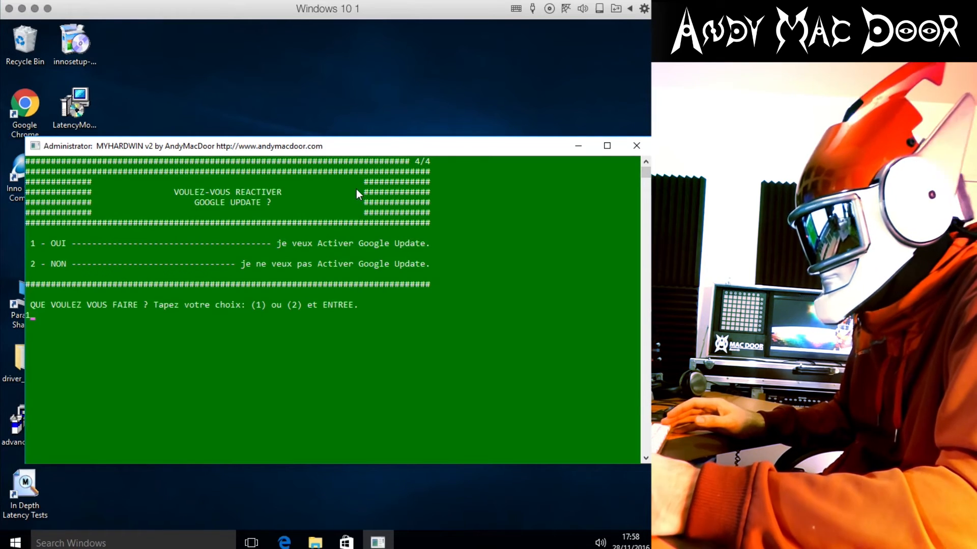
{"action": "type", "text": "1"}
{"action": "key", "text": "Return"}
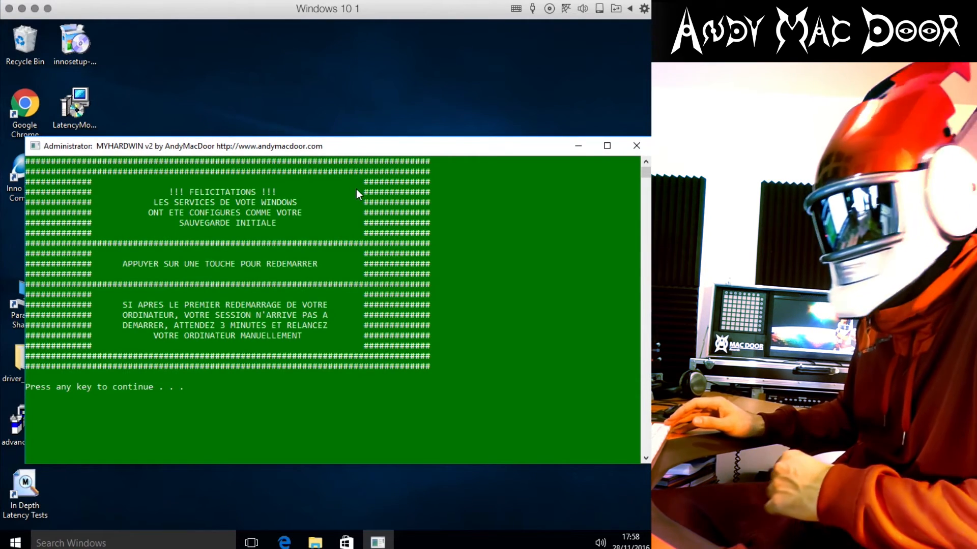
{"action": "key", "text": "Return"}
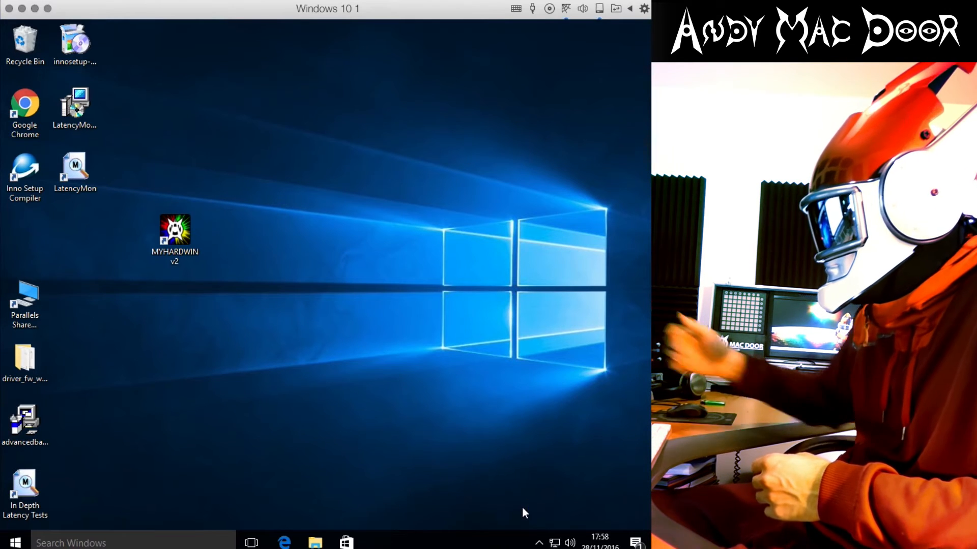
- Check the hidden notification area icons for the Windows Defender status
{"action": "left_click", "coordinate": [539, 543]}
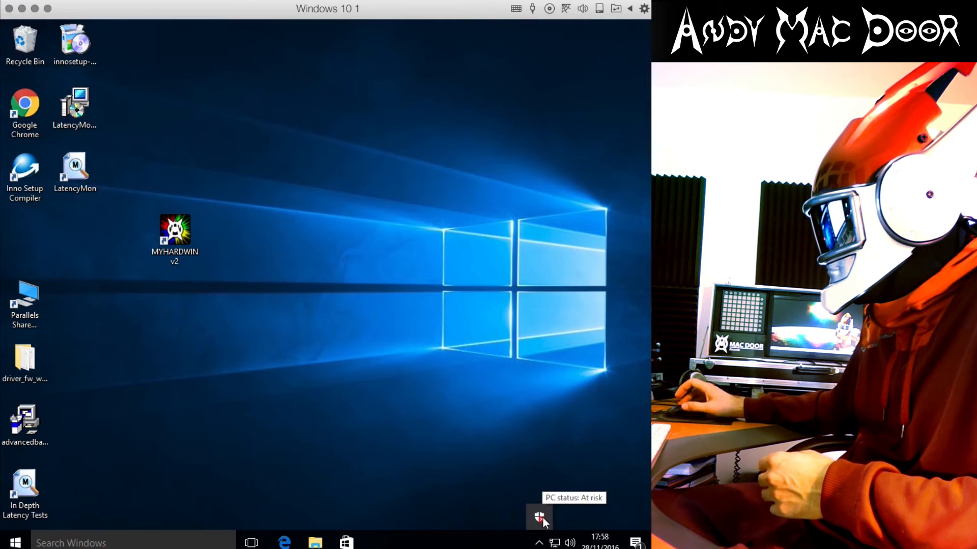
{"action": "left_click", "coordinate": [517, 508]}
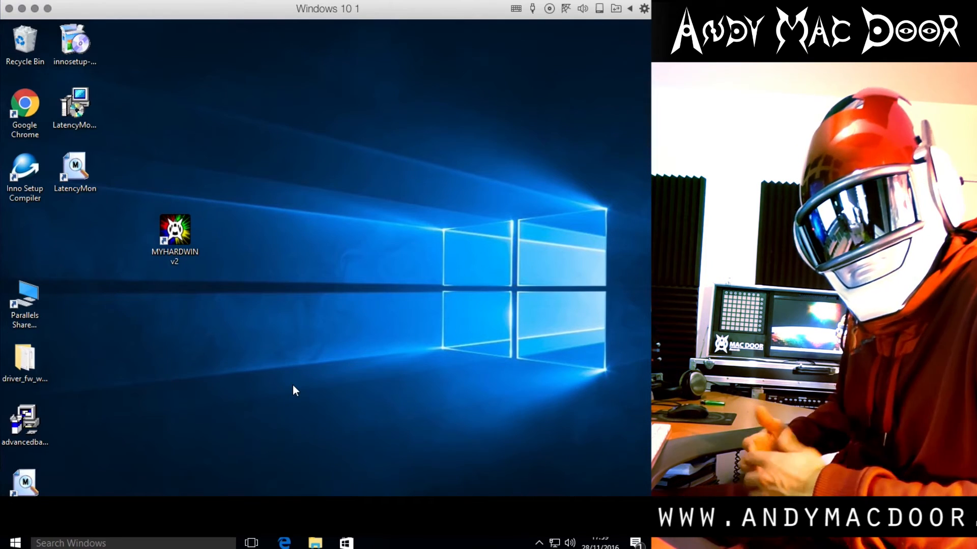
{"action": "left_click", "coordinate": [15, 543]}
{"action": "left_click", "coordinate": [15, 453]}
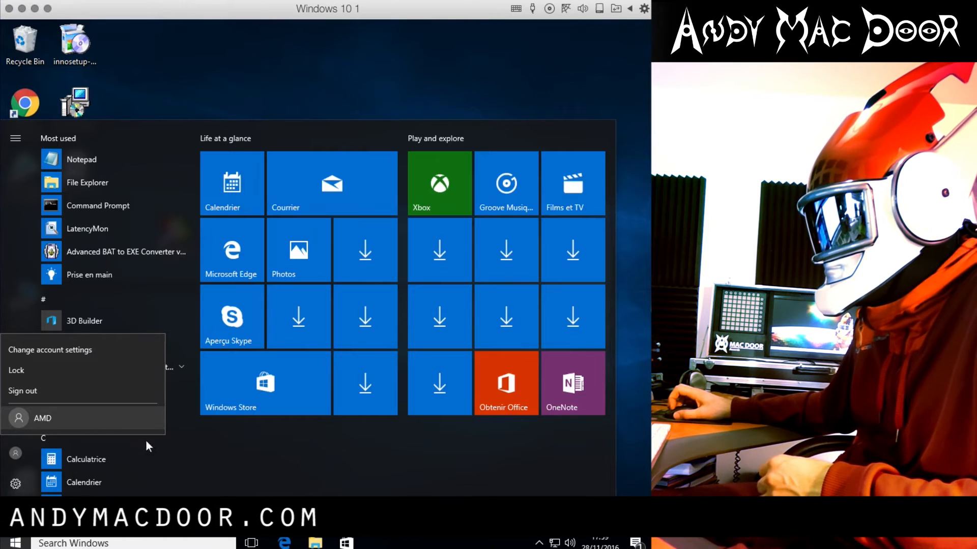
{"action": "left_click", "coordinate": [359, 465]}
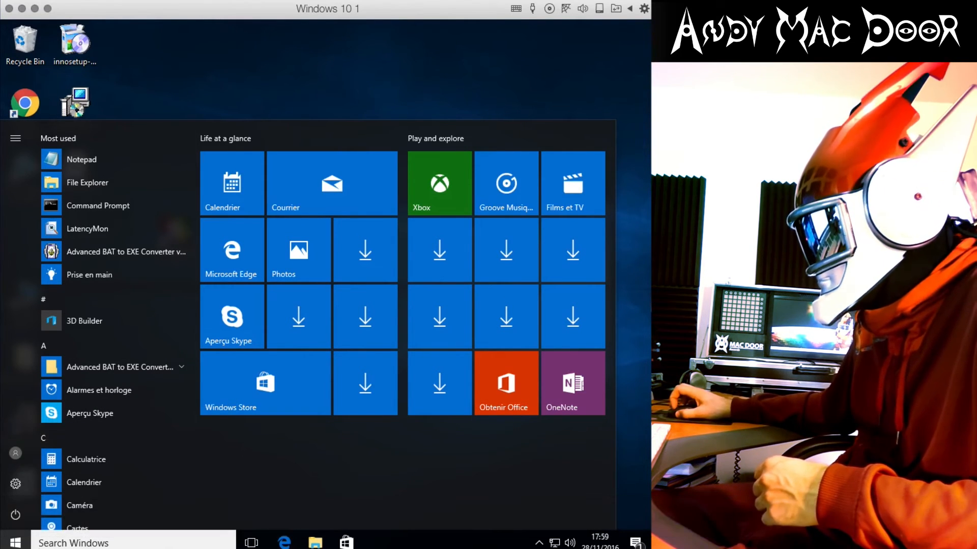
{"action": "left_click", "coordinate": [15, 452]}
{"action": "left_click", "coordinate": [358, 471]}
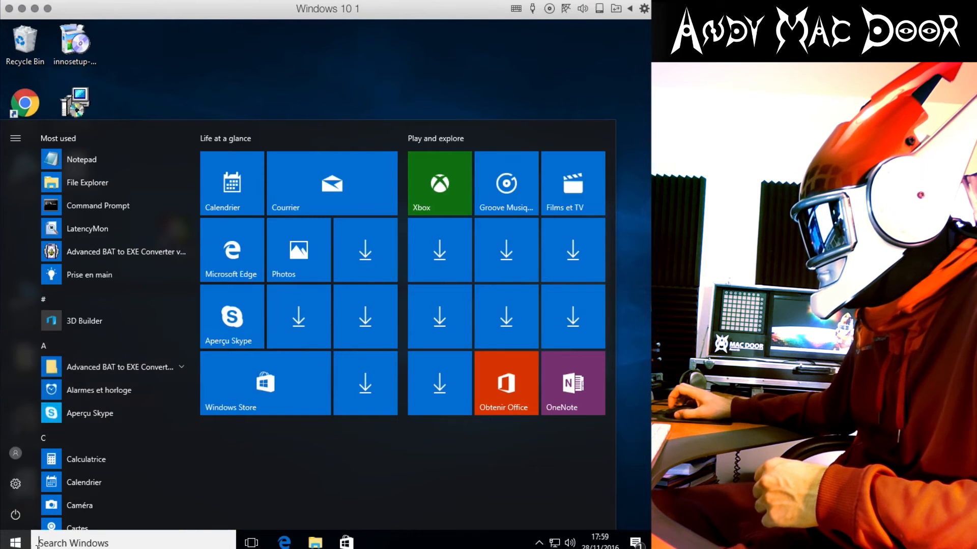
{"action": "left_click", "coordinate": [15, 542]}
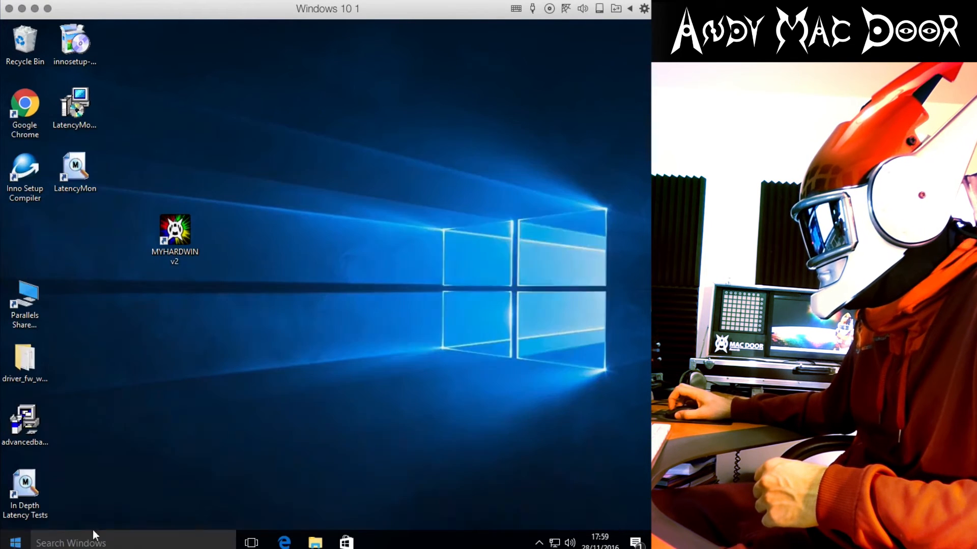
- Launch MYHARDWIN v2 from the desktop and choose option 3, REPARATION WINDOWS
{"action": "double_click", "coordinate": [179, 233]}
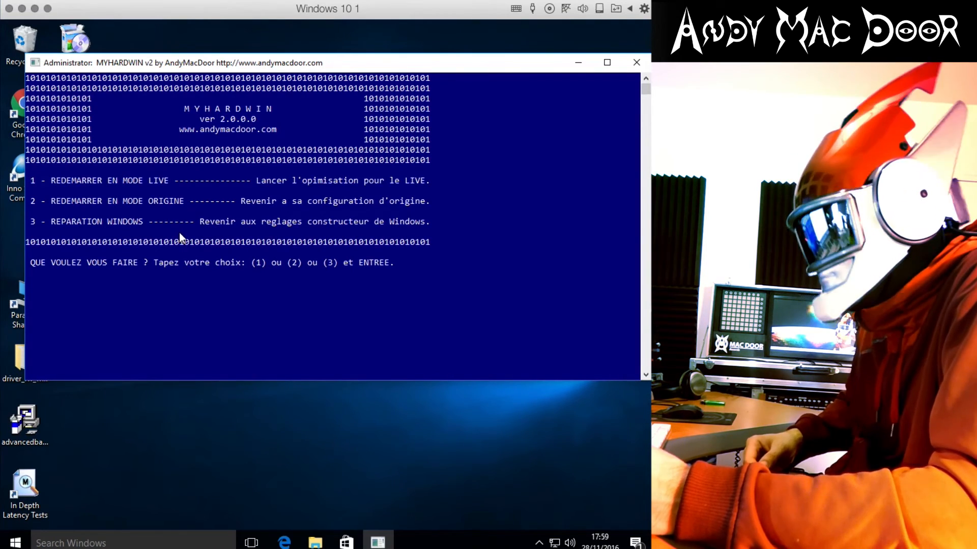
{"action": "type", "text": "2"}
{"action": "key", "text": "Return"}
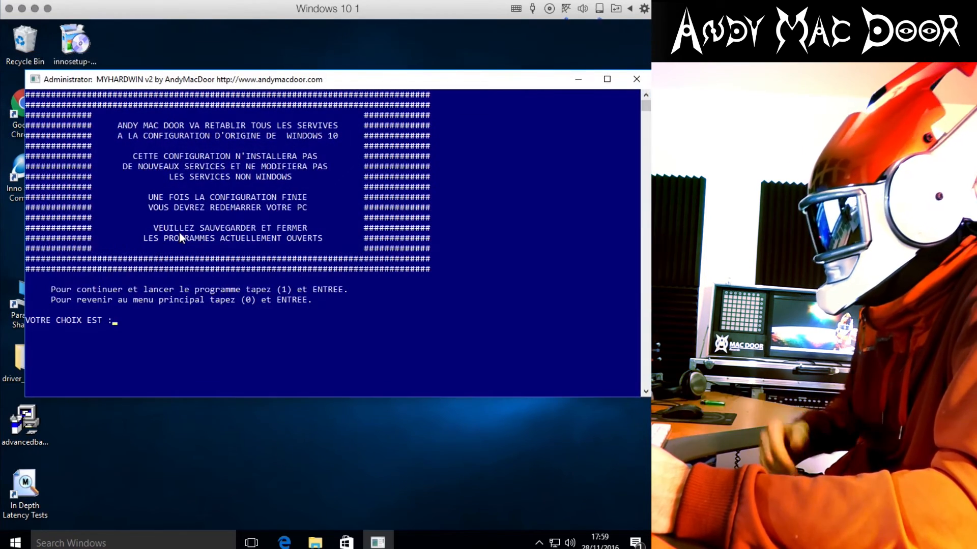
- Run the restoration of all Windows 10 services to the manufacturer configuration with choice 1, and restart the computer
{"action": "type", "text": "1"}
{"action": "key", "text": "Return"}
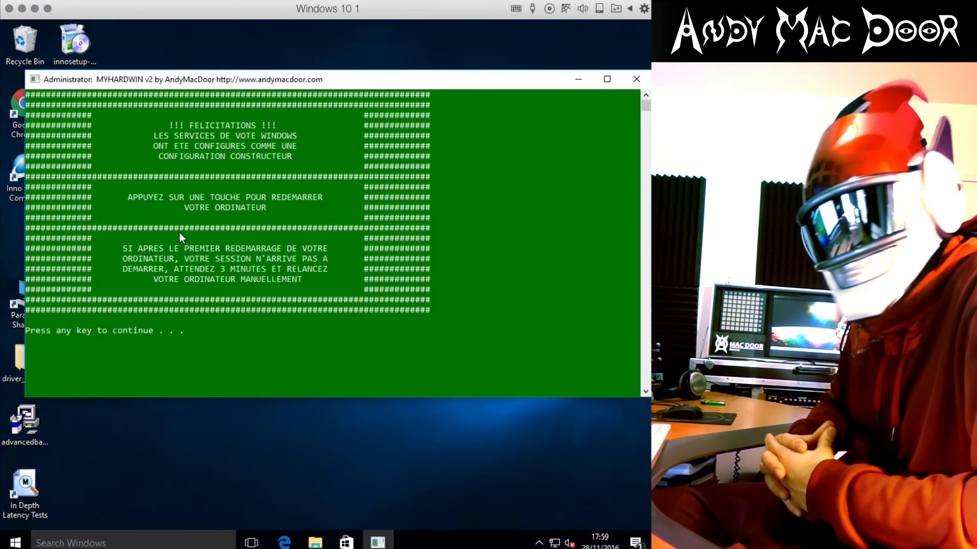
{"action": "key", "text": "Return"}
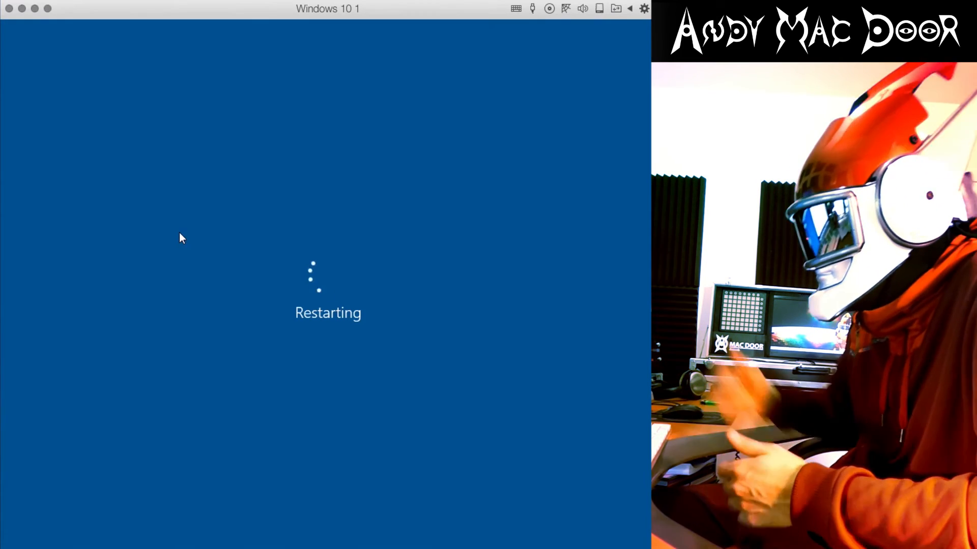